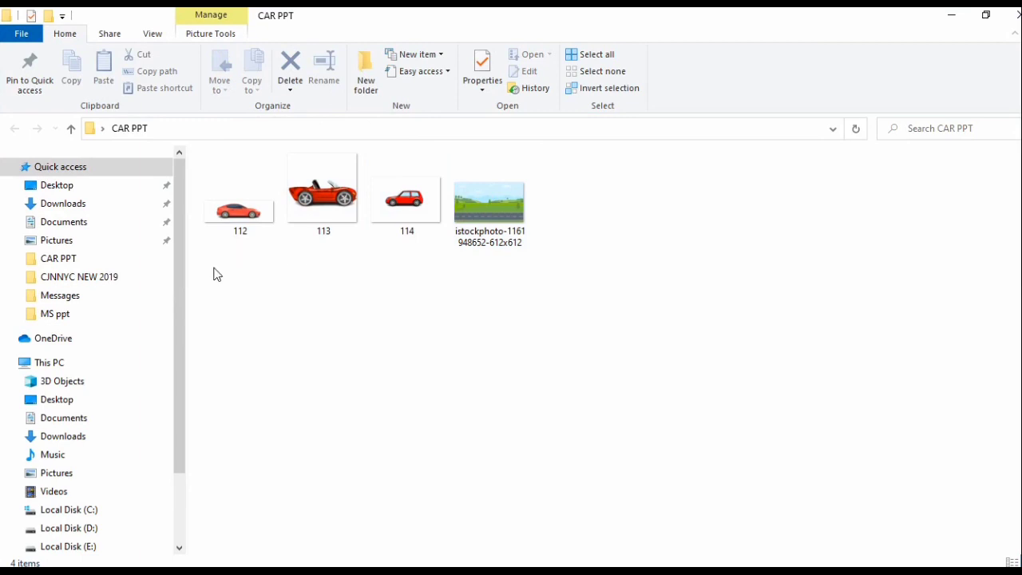
- Look over the four picture files in the CAR PPT folder and close the folder window
{"action": "left_click_drag", "start_coordinate": [214, 269], "coordinate": [621, 162]}
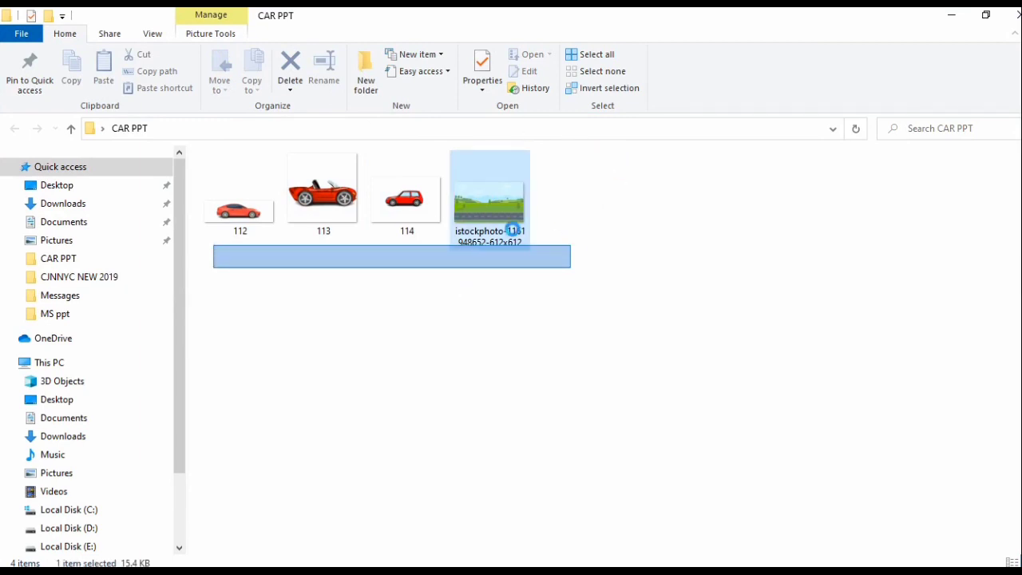
{"action": "left_click_drag", "start_coordinate": [557, 247], "coordinate": [554, 250]}
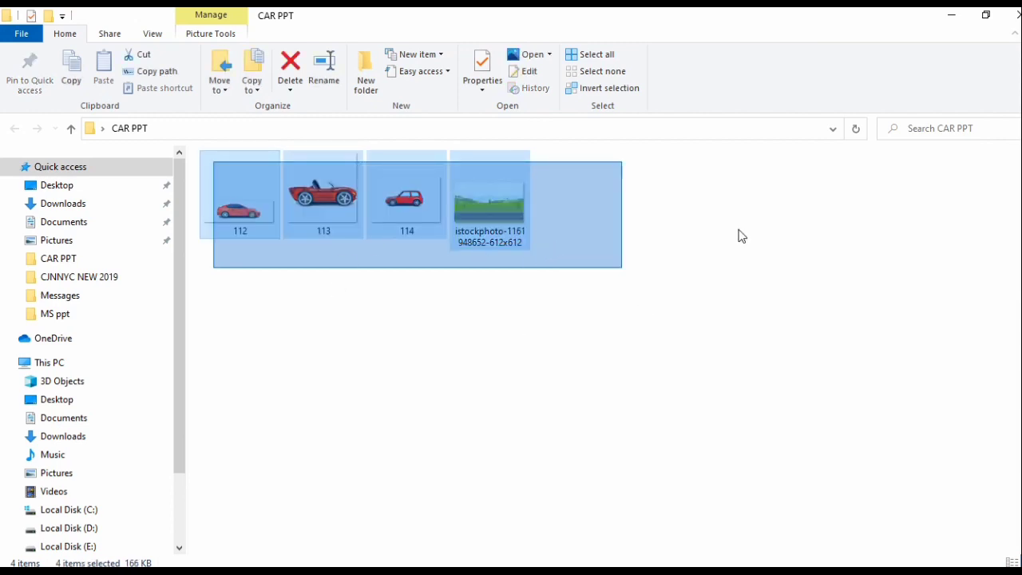
{"action": "left_click_drag", "start_coordinate": [739, 230], "coordinate": [740, 230]}
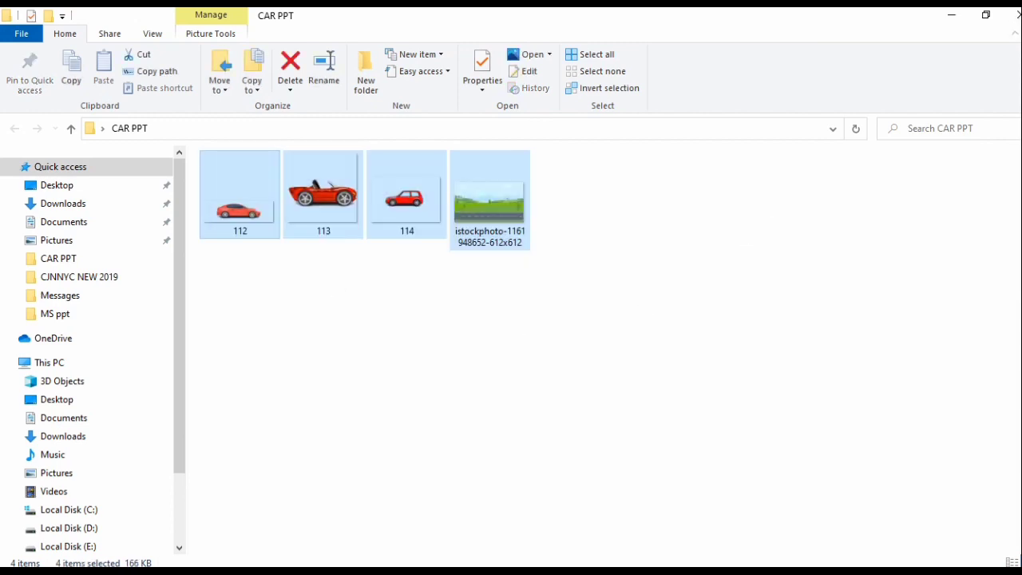
{"action": "left_click", "coordinate": [1014, 14]}
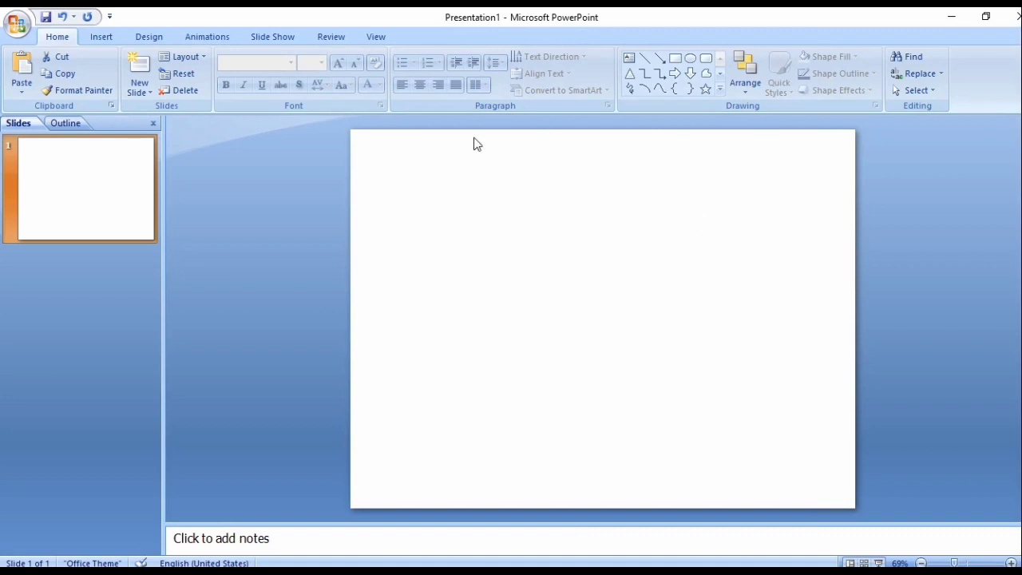
{"action": "left_click", "coordinate": [109, 37]}
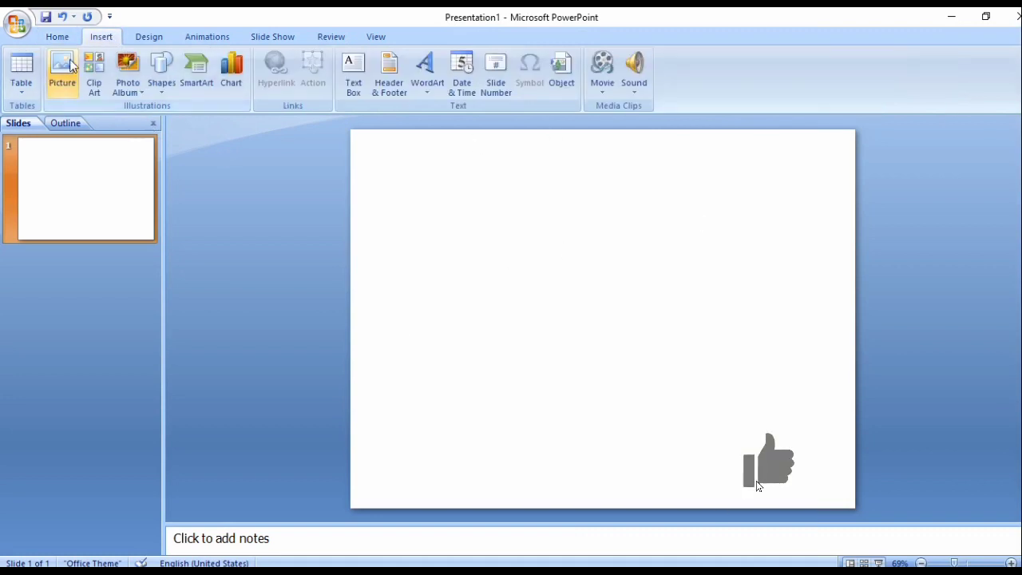
{"action": "left_click", "coordinate": [52, 77]}
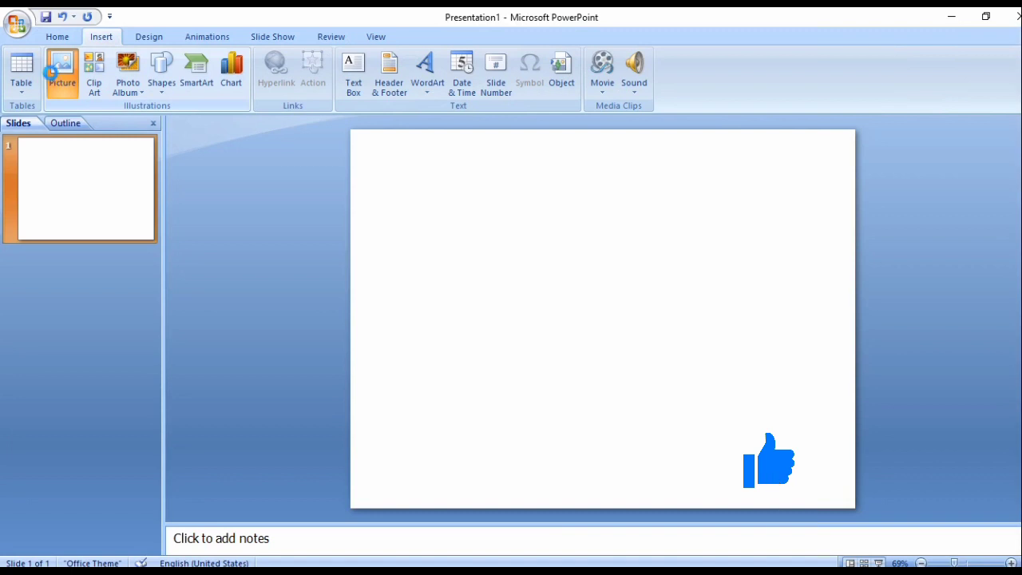
{"action": "left_click", "coordinate": [52, 78]}
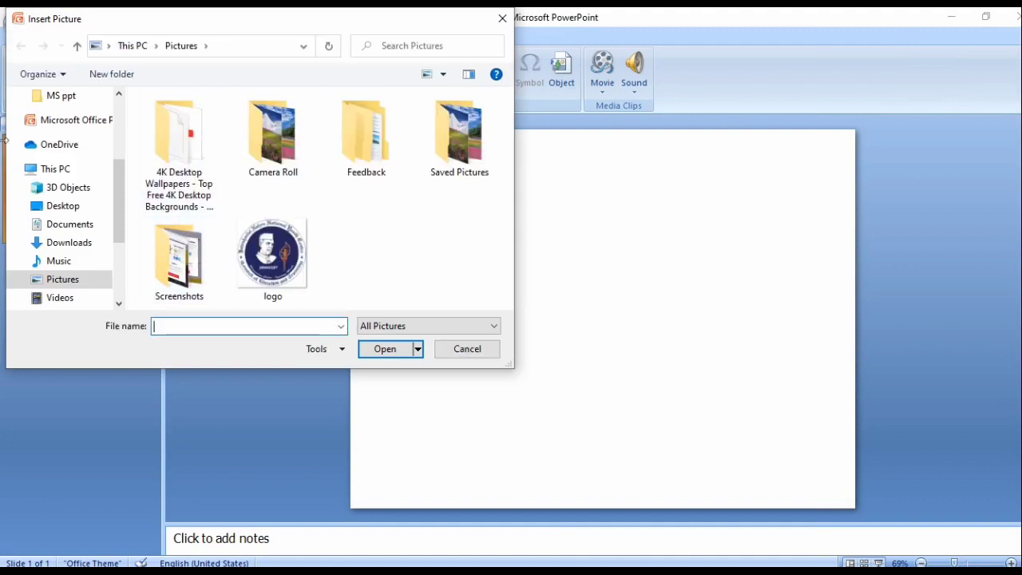
{"action": "left_click", "coordinate": [67, 208]}
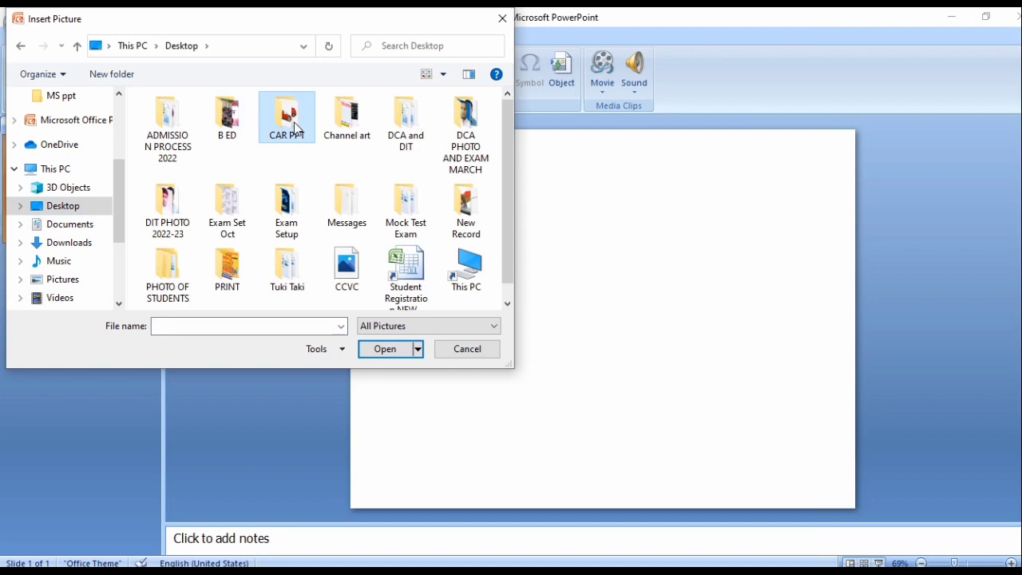
{"action": "double_click", "coordinate": [295, 128]}
{"action": "left_click", "coordinate": [460, 152]}
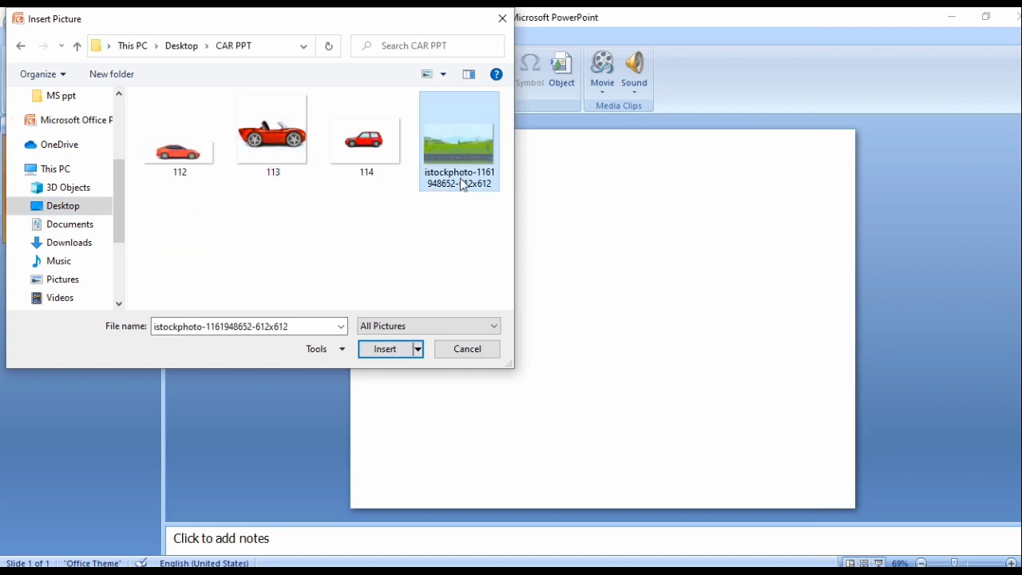
{"action": "left_click", "coordinate": [373, 353]}
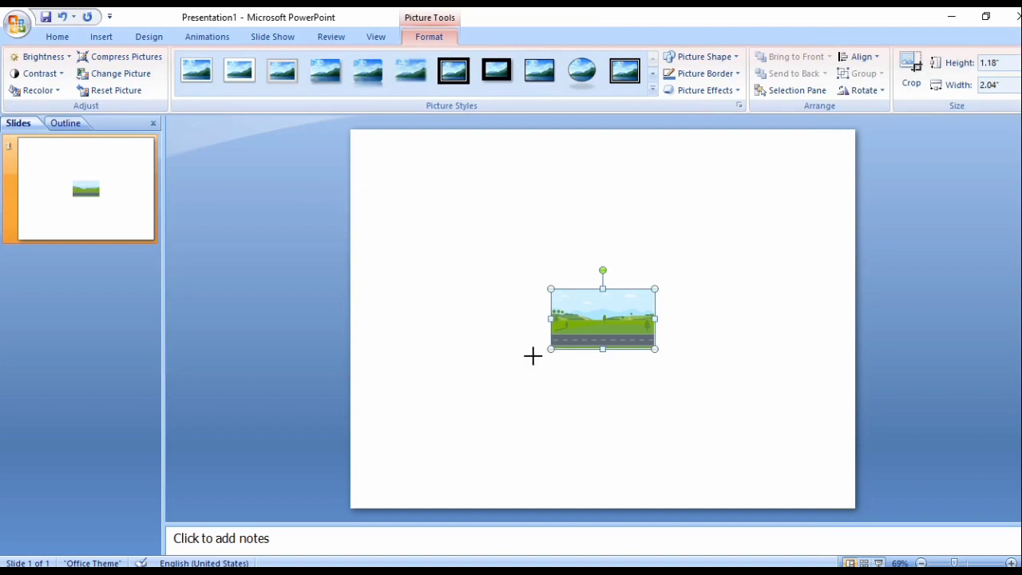
- Enlarge the landscape picture to about 5.75" high by 9.97" wide and position it across the slide
{"action": "left_click_drag", "start_coordinate": [533, 356], "coordinate": [357, 476]}
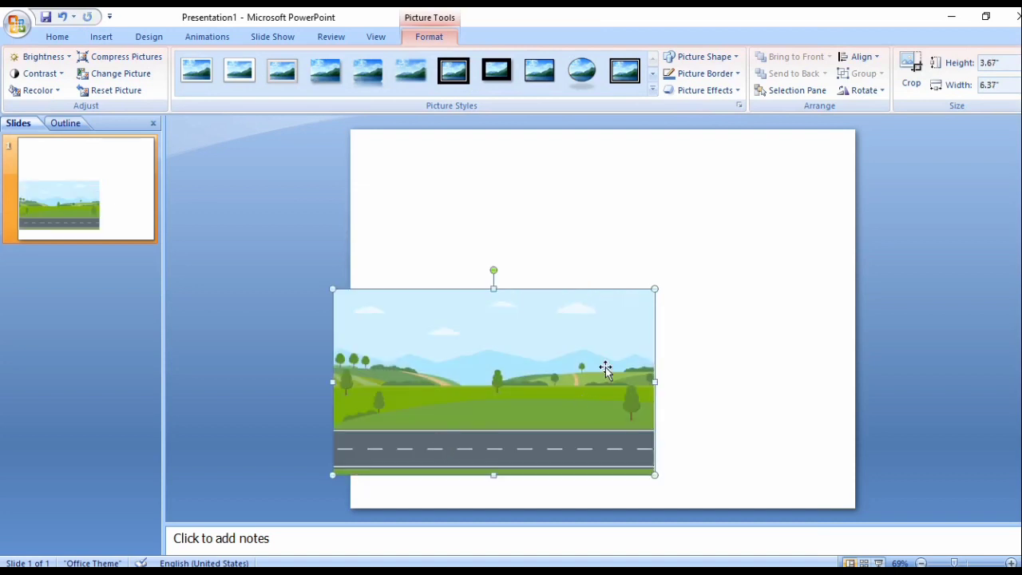
{"action": "left_click_drag", "start_coordinate": [651, 291], "coordinate": [763, 227]}
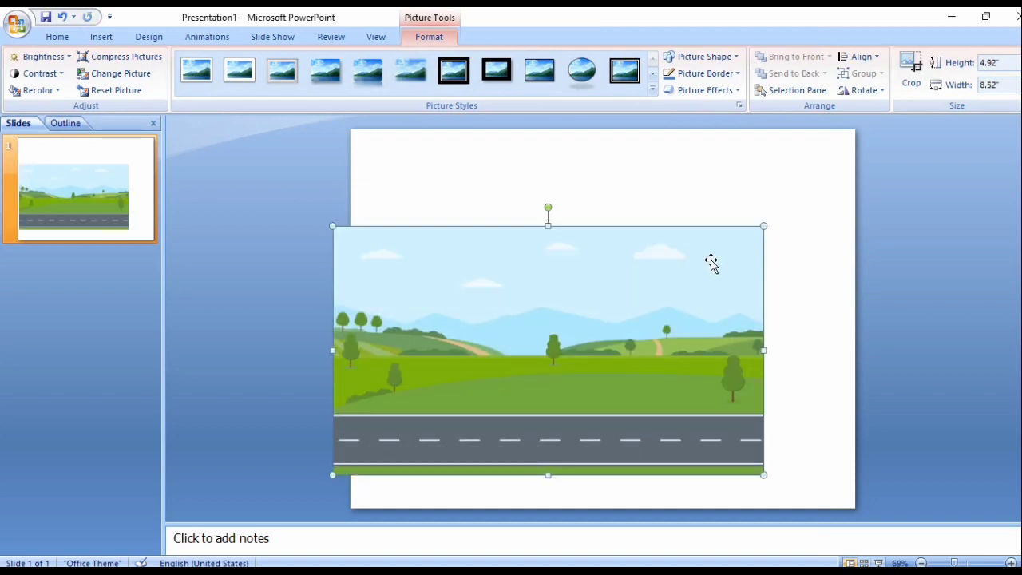
{"action": "left_click_drag", "start_coordinate": [651, 333], "coordinate": [702, 274]}
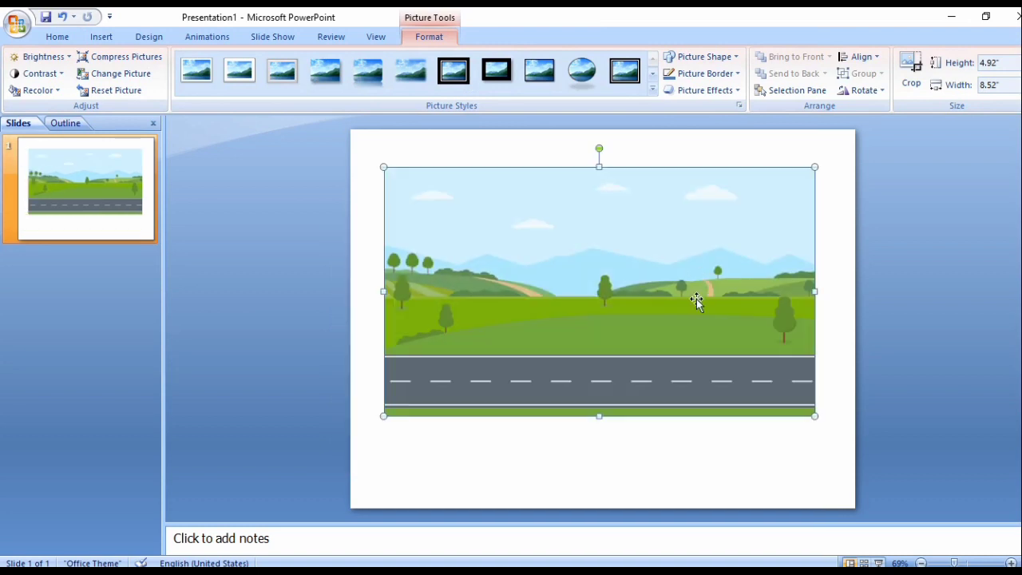
{"action": "left_click_drag", "start_coordinate": [381, 417], "coordinate": [355, 432]}
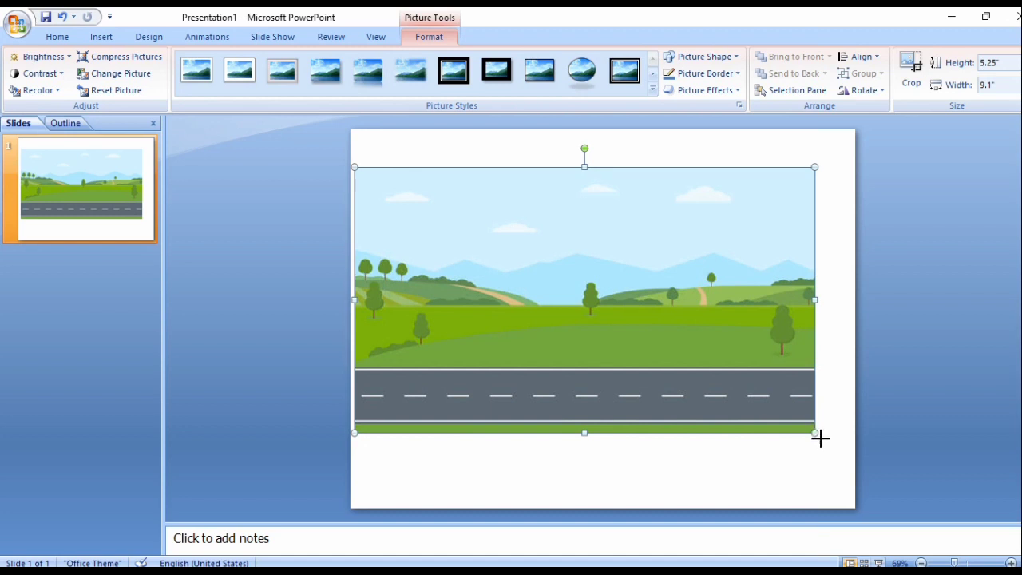
{"action": "left_click_drag", "start_coordinate": [820, 437], "coordinate": [840, 459]}
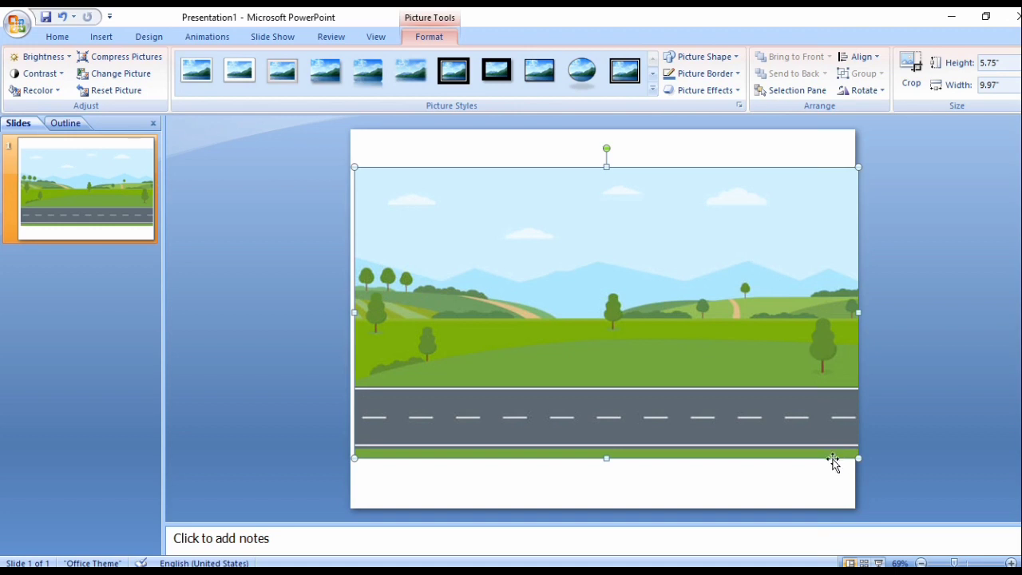
- Fit the landscape picture to the slide's side edges at about 5.79" by 10.03", nudging it slightly left and up
{"action": "key", "text": "Left"}
{"action": "key", "text": "Left"}
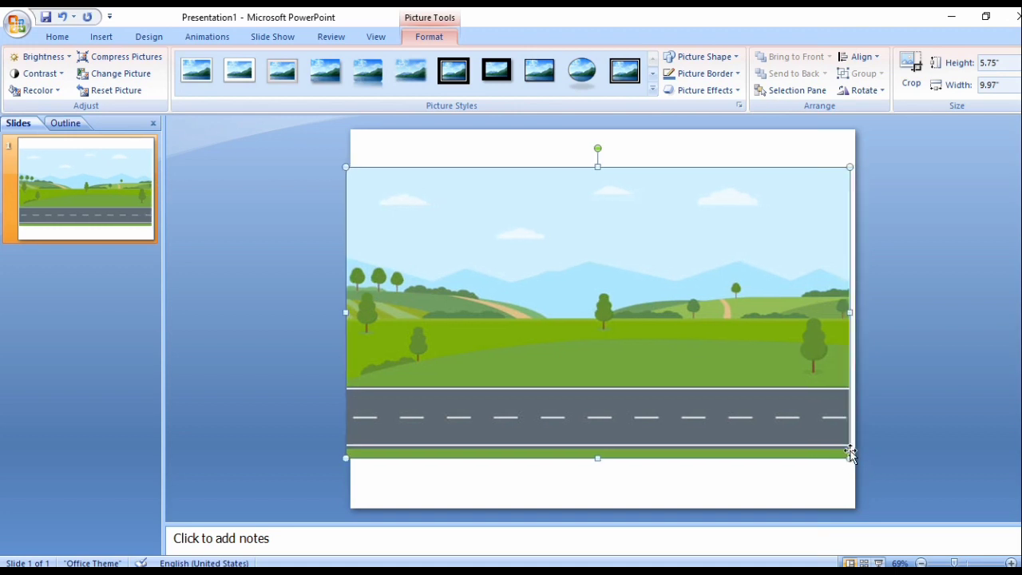
{"action": "left_click_drag", "start_coordinate": [853, 460], "coordinate": [856, 462]}
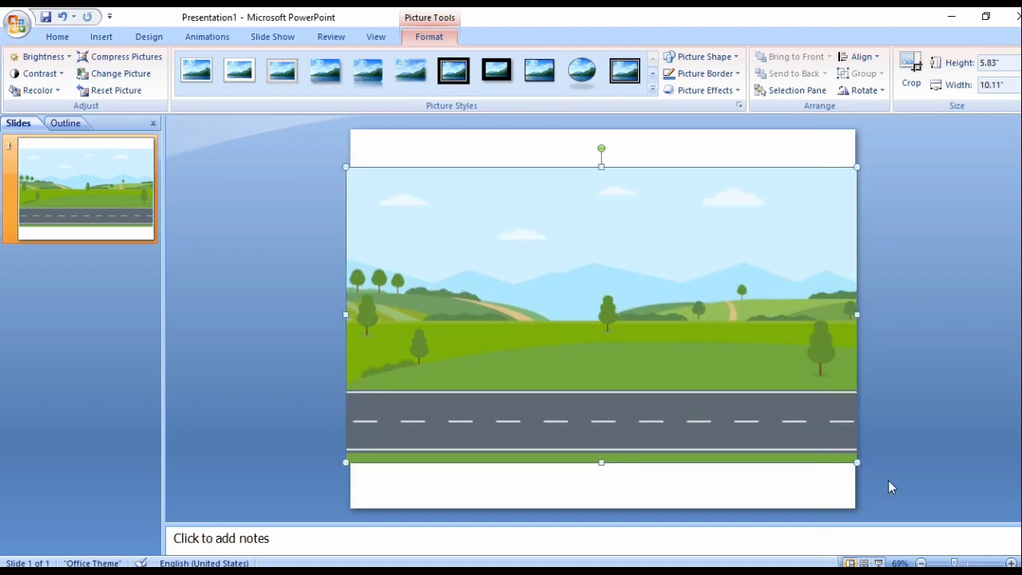
{"action": "key", "text": "Up"}
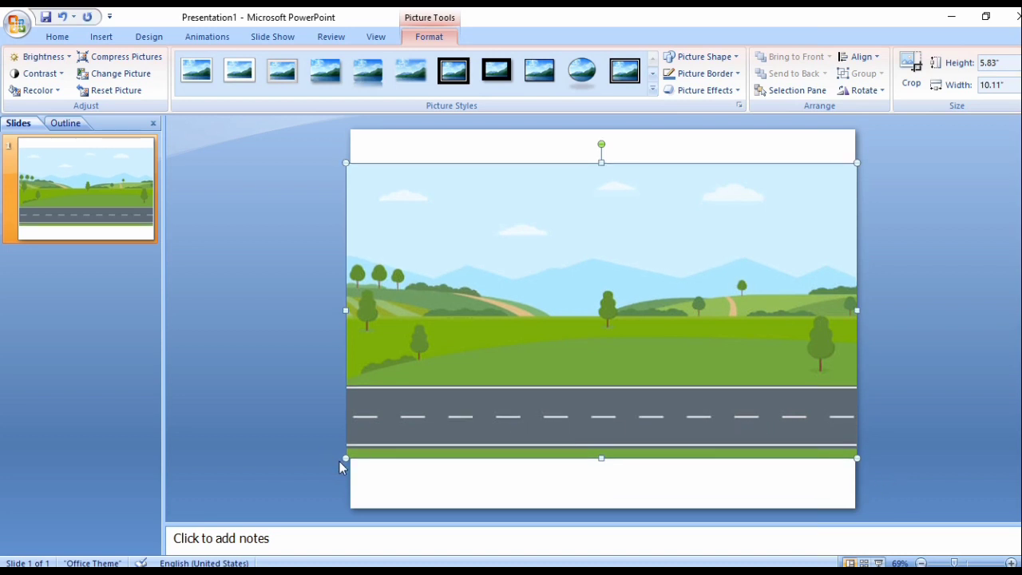
{"action": "left_click_drag", "start_coordinate": [345, 459], "coordinate": [349, 456]}
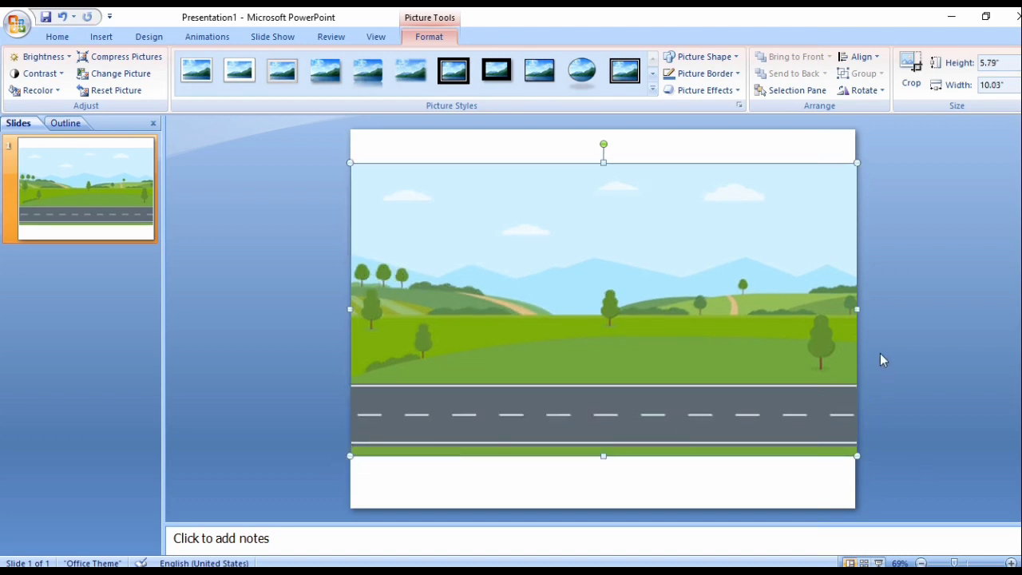
- Crop the sky of the landscape picture to a height of about 4.95" and move the picture to the slide's top edge
{"action": "left_click", "coordinate": [903, 71]}
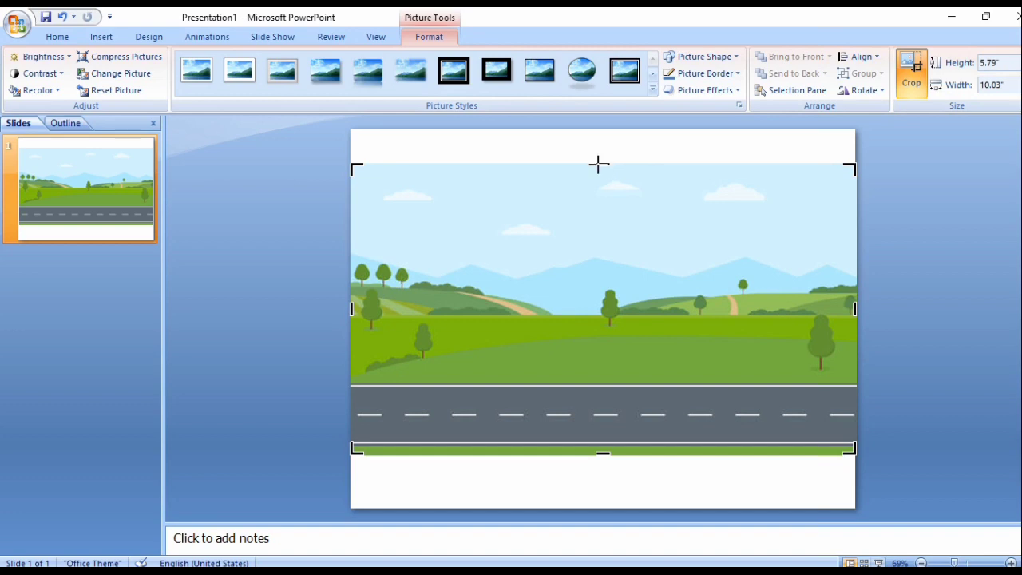
{"action": "left_click_drag", "start_coordinate": [598, 164], "coordinate": [598, 201]}
{"action": "left_click", "coordinate": [595, 188]}
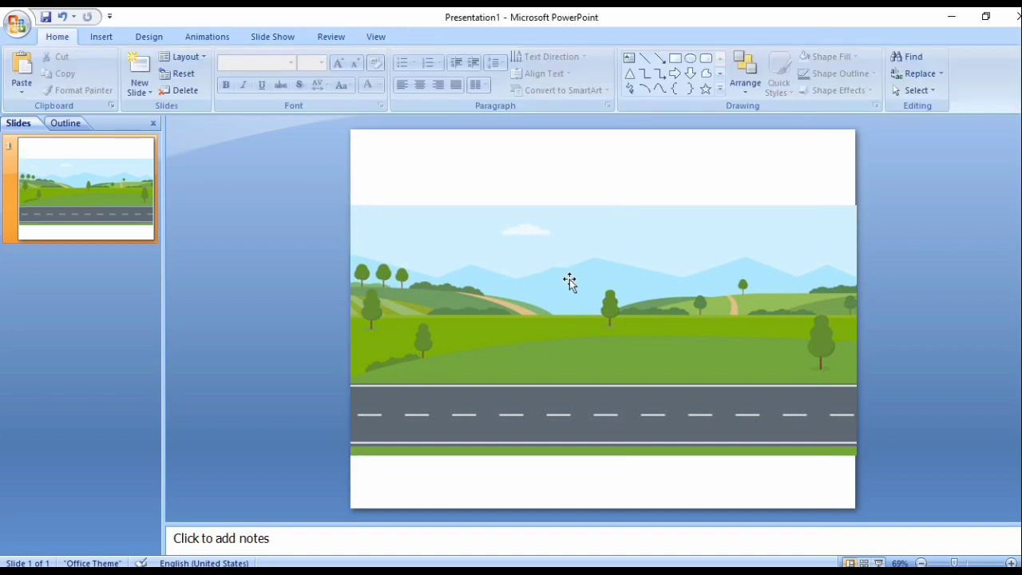
{"action": "left_click_drag", "start_coordinate": [569, 281], "coordinate": [561, 212]}
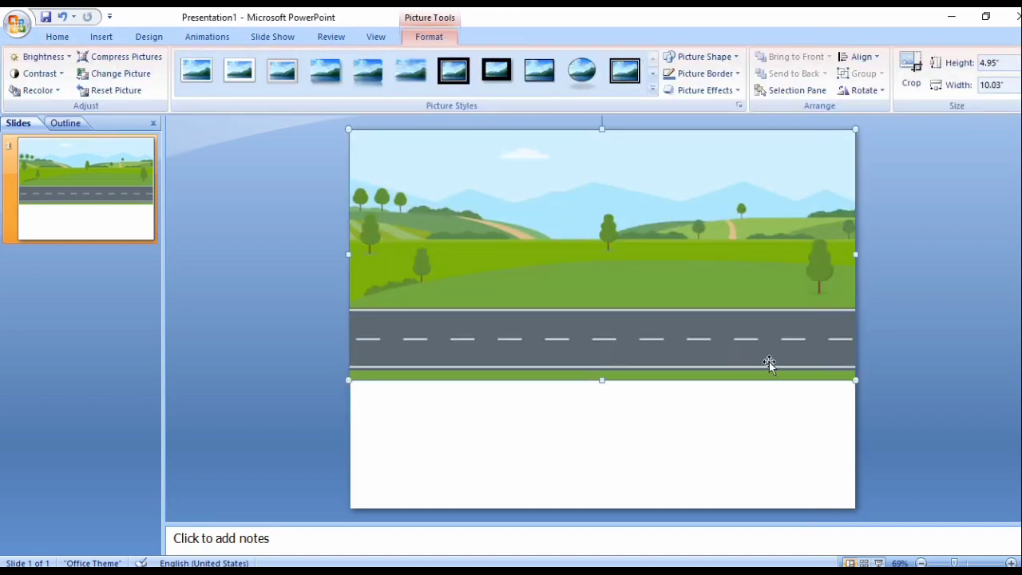
- Duplicate the landscape picture lower on the slide and crop the copy to a road strip about 1.45" high
{"action": "left_click_drag", "start_coordinate": [582, 308], "coordinate": [587, 369]}
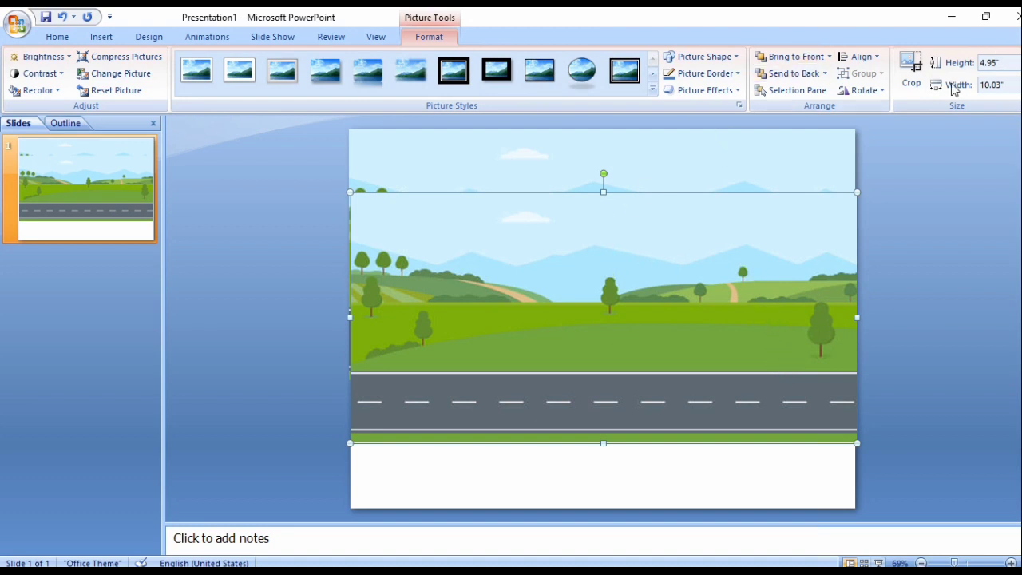
{"action": "left_click", "coordinate": [911, 70]}
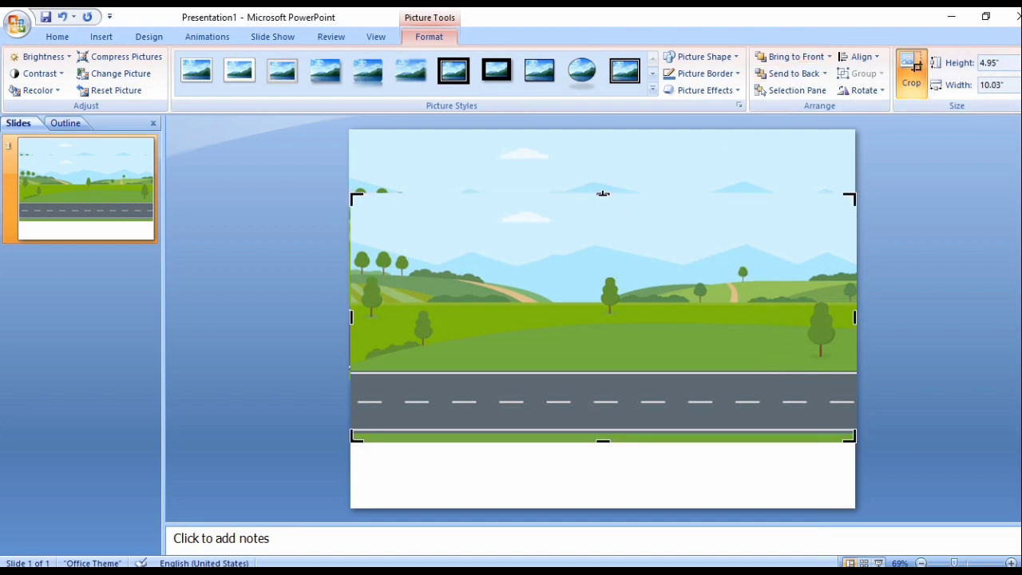
{"action": "left_click_drag", "start_coordinate": [603, 193], "coordinate": [579, 372]}
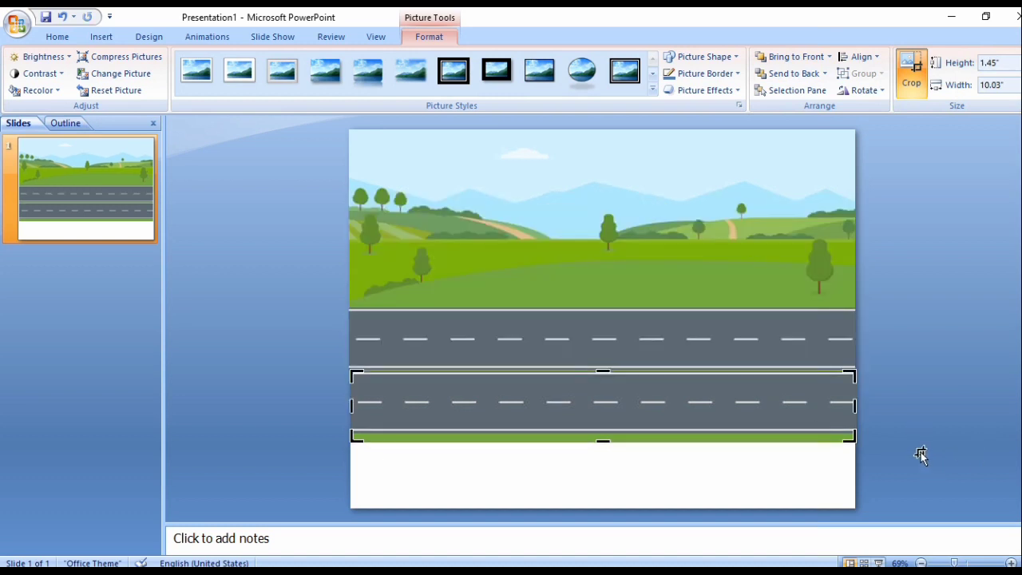
- Align the road strip with the landscape's edges and duplicate it below as a third road reaching the slide's bottom edge
{"action": "key", "text": "Left"}
{"action": "key", "text": "Right"}
{"action": "left_click", "coordinate": [921, 452]}
{"action": "left_click", "coordinate": [681, 414]}
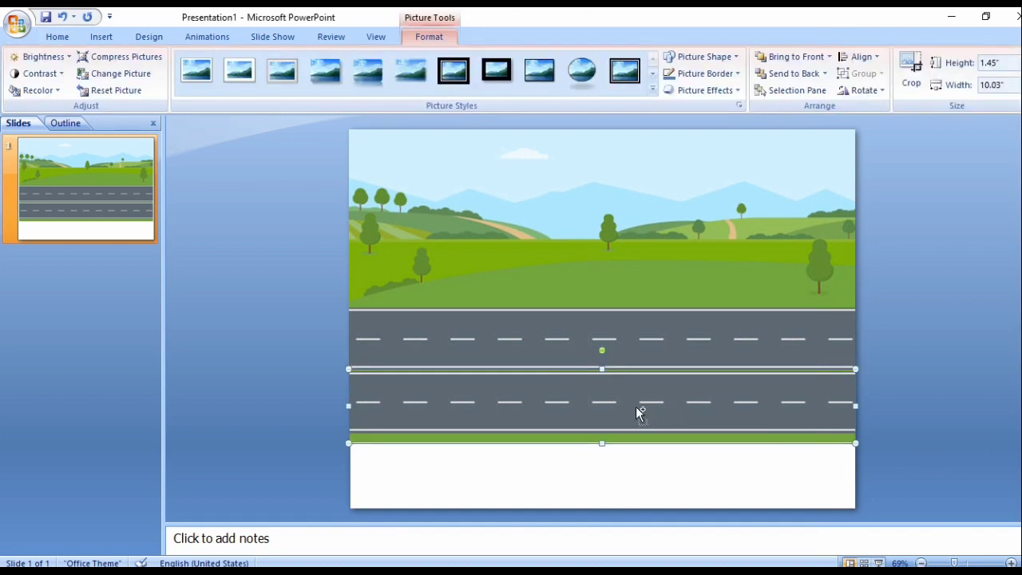
{"action": "left_click_drag", "start_coordinate": [639, 414], "coordinate": [634, 479]}
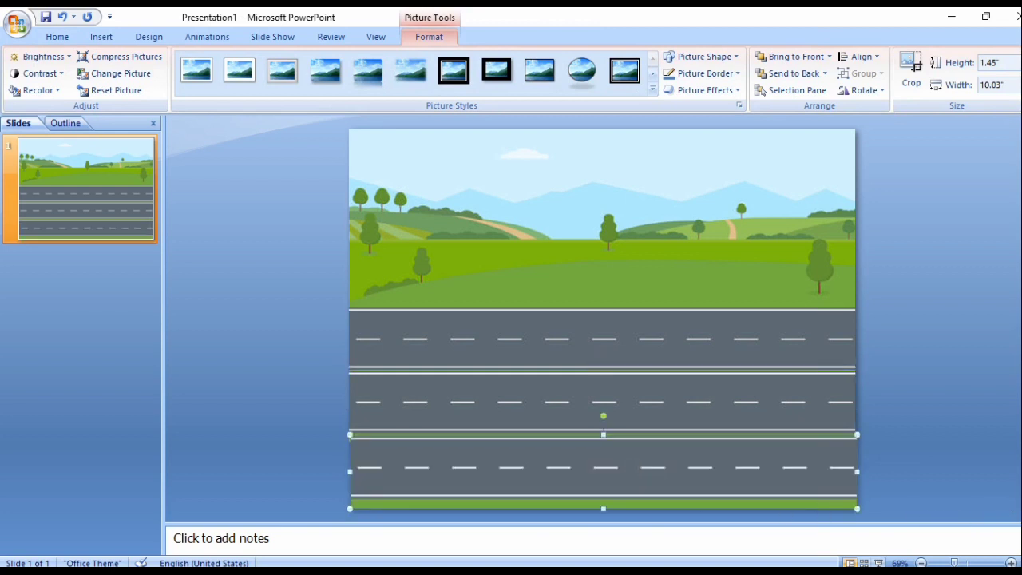
{"action": "left_click", "coordinate": [951, 337]}
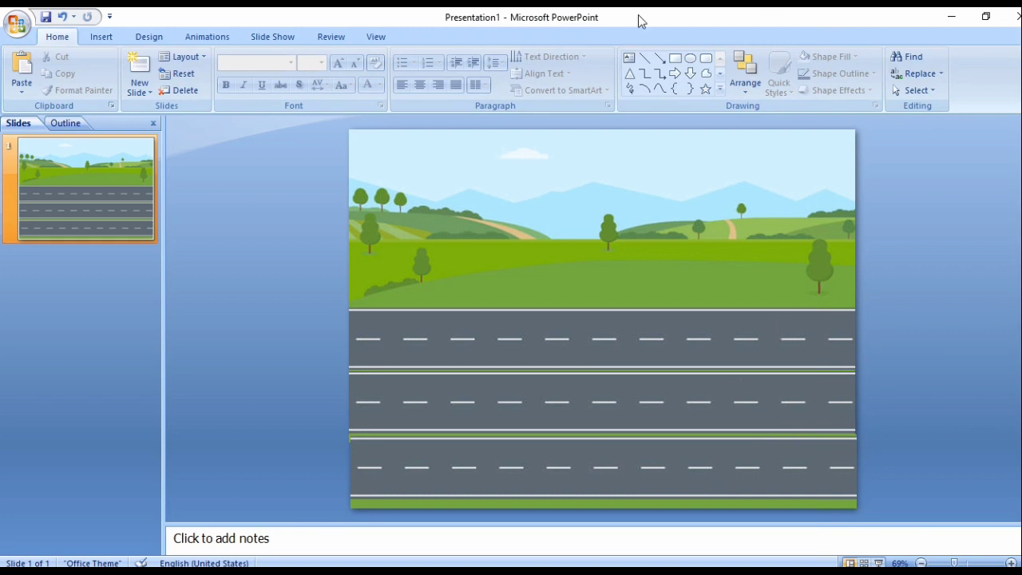
- Insert the car picture 112 from the CAR PPT folder and shrink it to about 0.74" high by 2.35" wide
{"action": "left_click", "coordinate": [102, 36]}
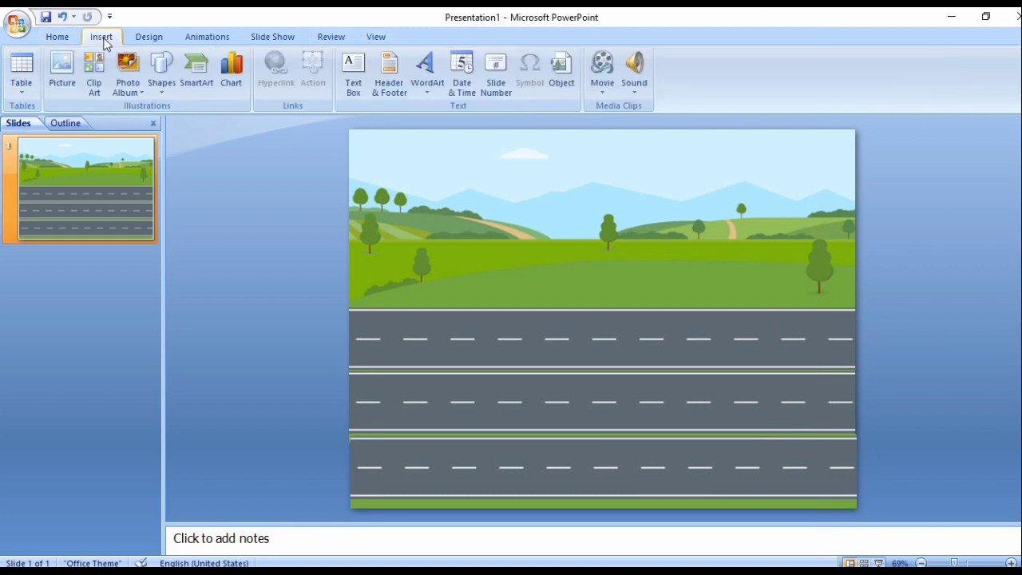
{"action": "left_click", "coordinate": [59, 94]}
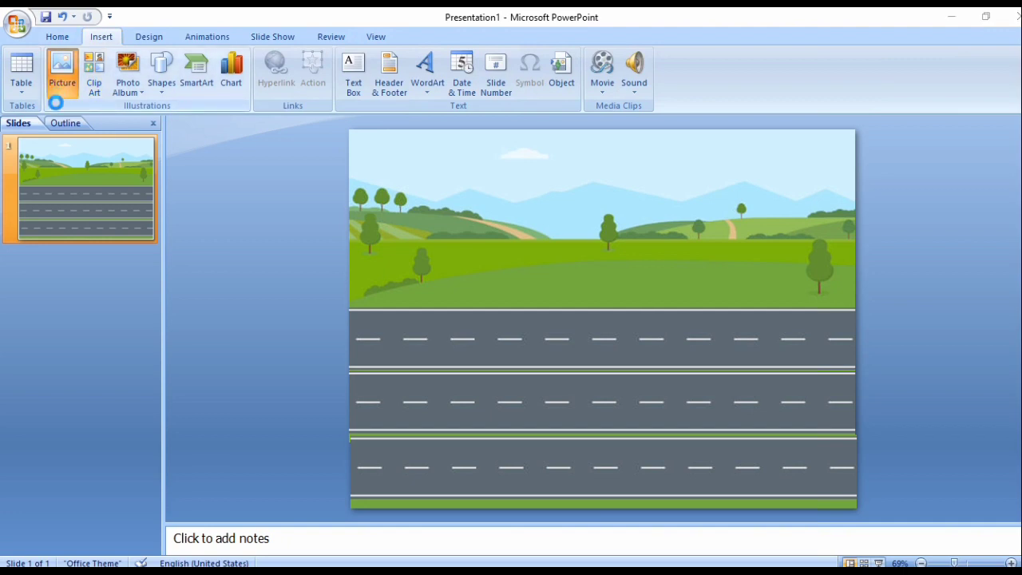
{"action": "scroll", "coordinate": [116, 240], "scroll_direction": "down", "scroll_amount": 3}
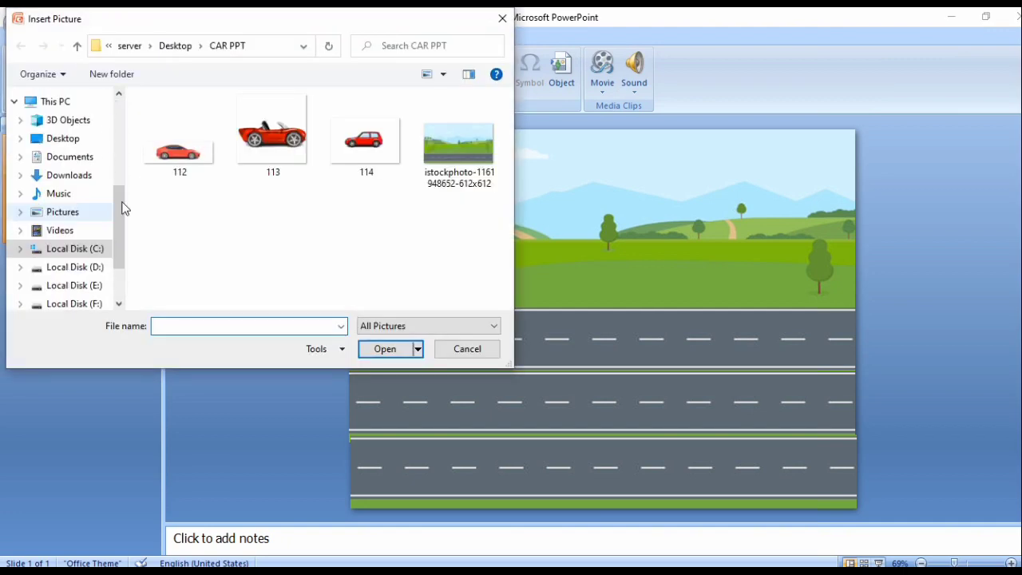
{"action": "left_click", "coordinate": [181, 140]}
{"action": "left_click", "coordinate": [385, 349]}
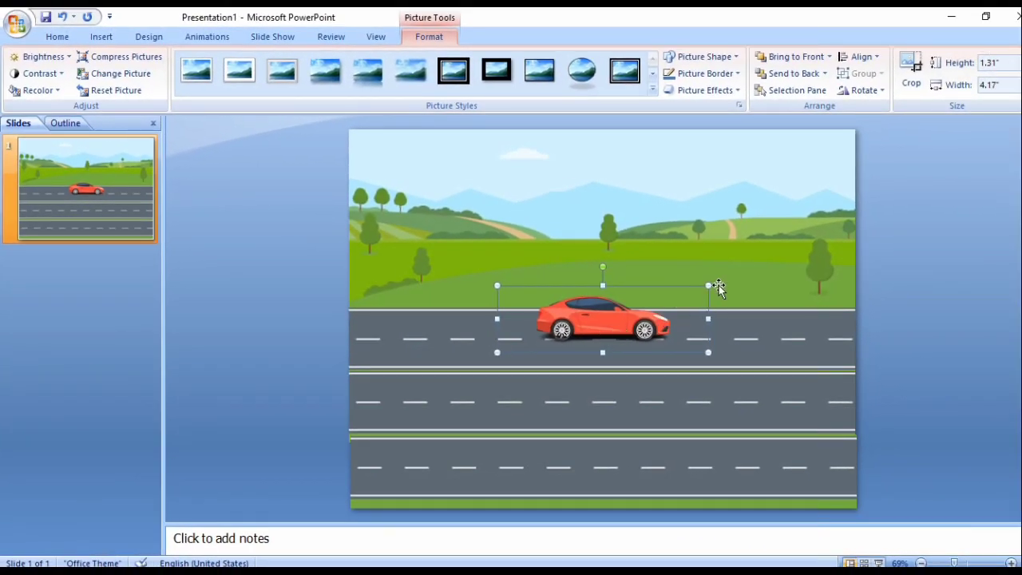
{"action": "left_click_drag", "start_coordinate": [709, 284], "coordinate": [617, 314]}
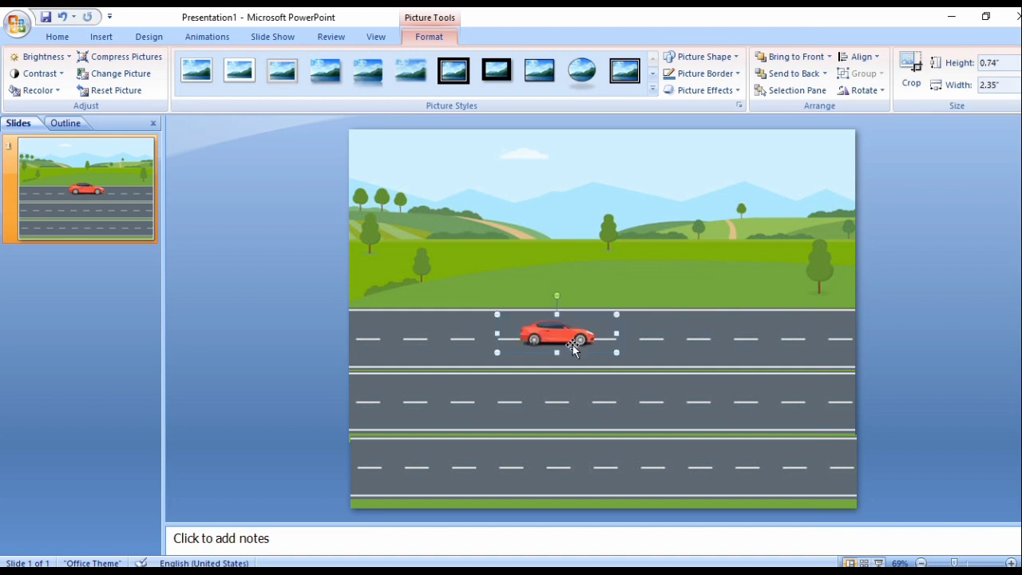
- Place the red car at the left end of the top road and copy it to the left end of the bottom road
{"action": "left_click_drag", "start_coordinate": [528, 342], "coordinate": [370, 331]}
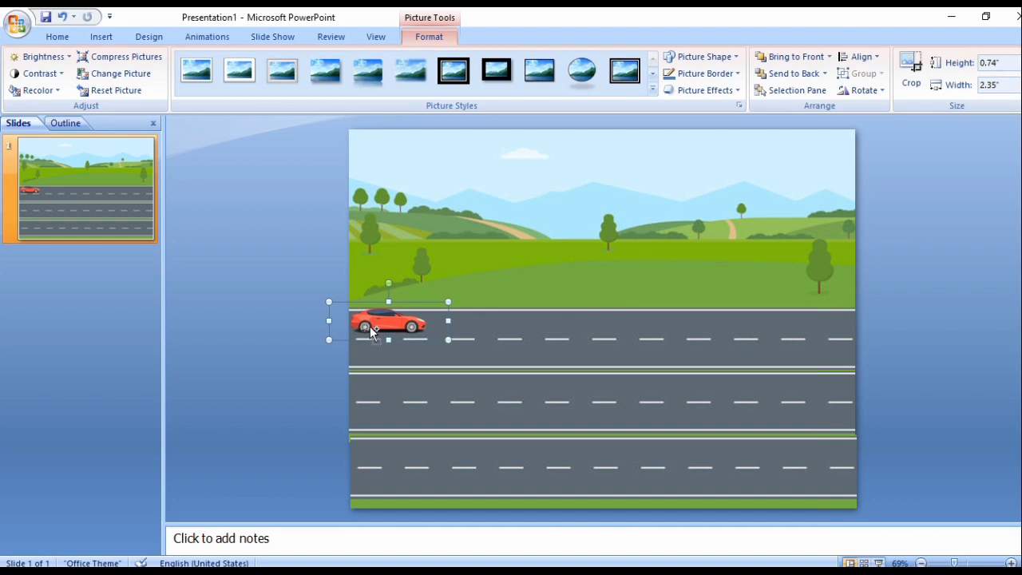
{"action": "left_click_drag", "start_coordinate": [371, 331], "coordinate": [371, 486]}
{"action": "left_click", "coordinate": [434, 431]}
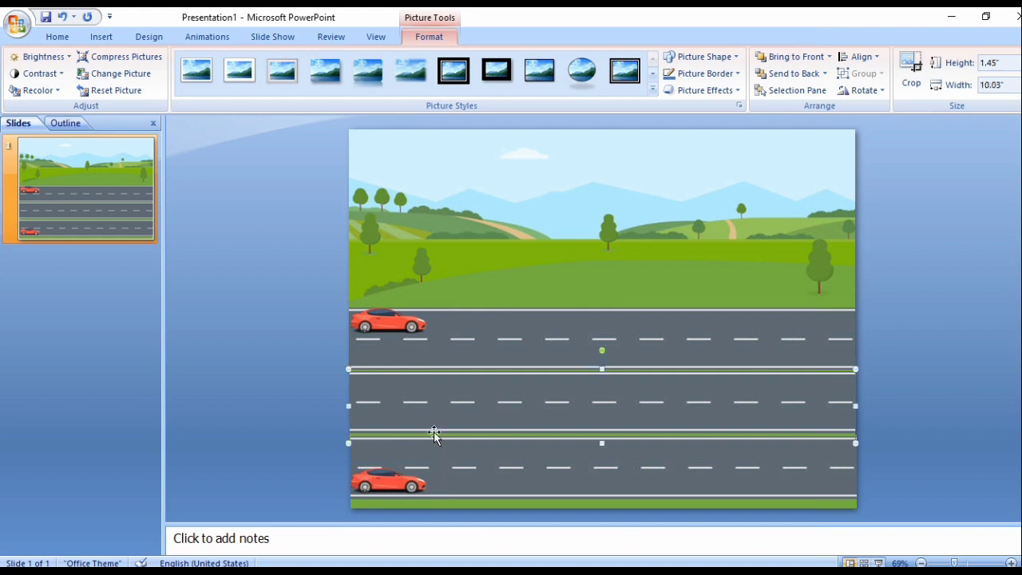
- Insert the car picture 113 from the CAR PPT folder and shrink it to about 2.19" by 2.19"
{"action": "left_click", "coordinate": [651, 227]}
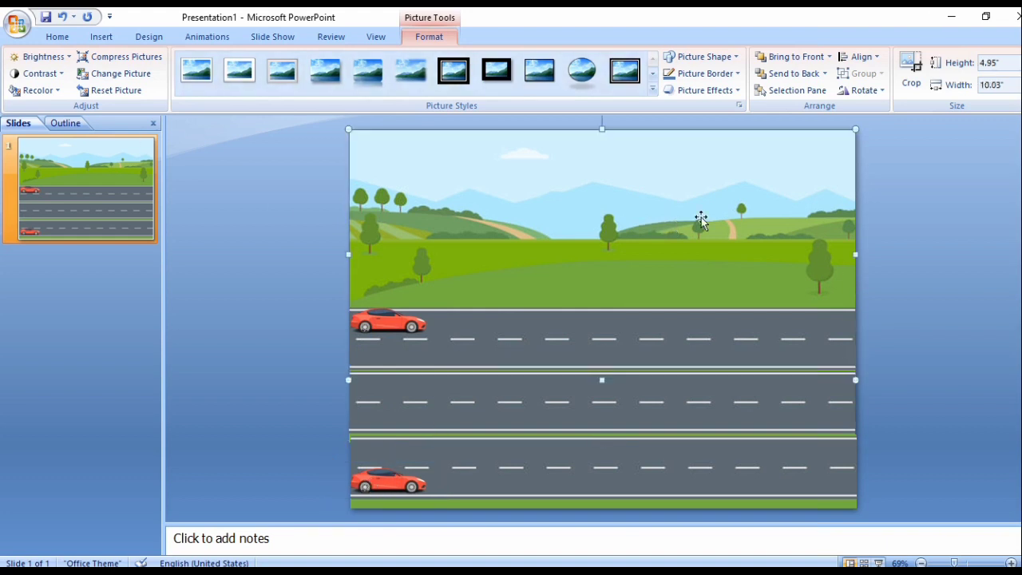
{"action": "left_click", "coordinate": [56, 38]}
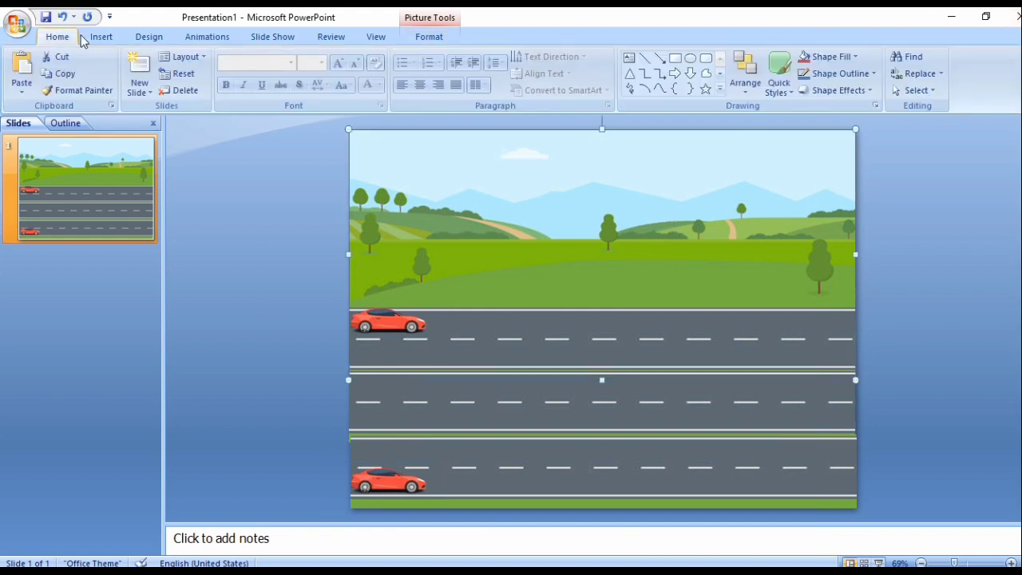
{"action": "left_click", "coordinate": [100, 37]}
{"action": "left_click", "coordinate": [59, 71]}
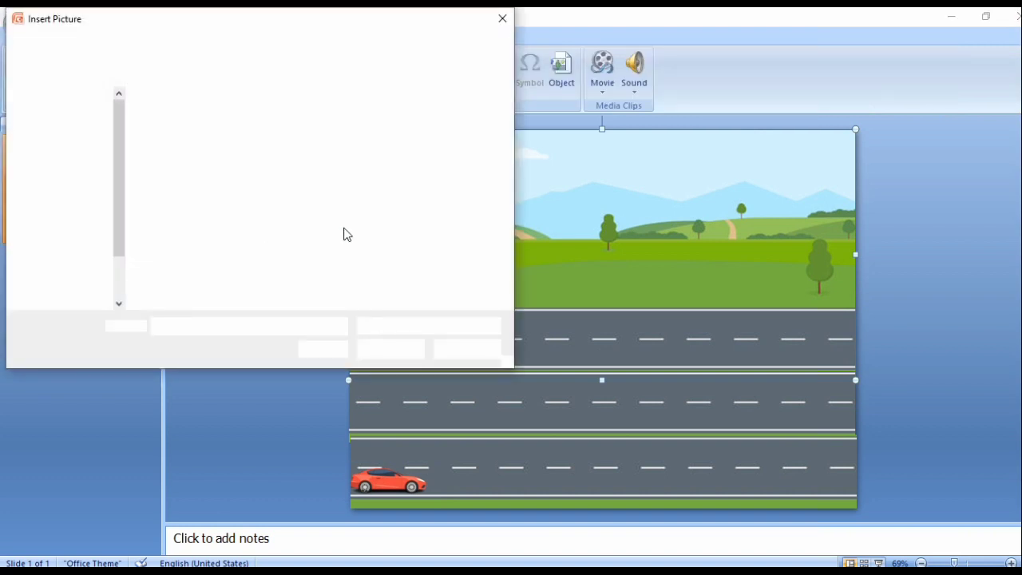
{"action": "left_click", "coordinate": [266, 172]}
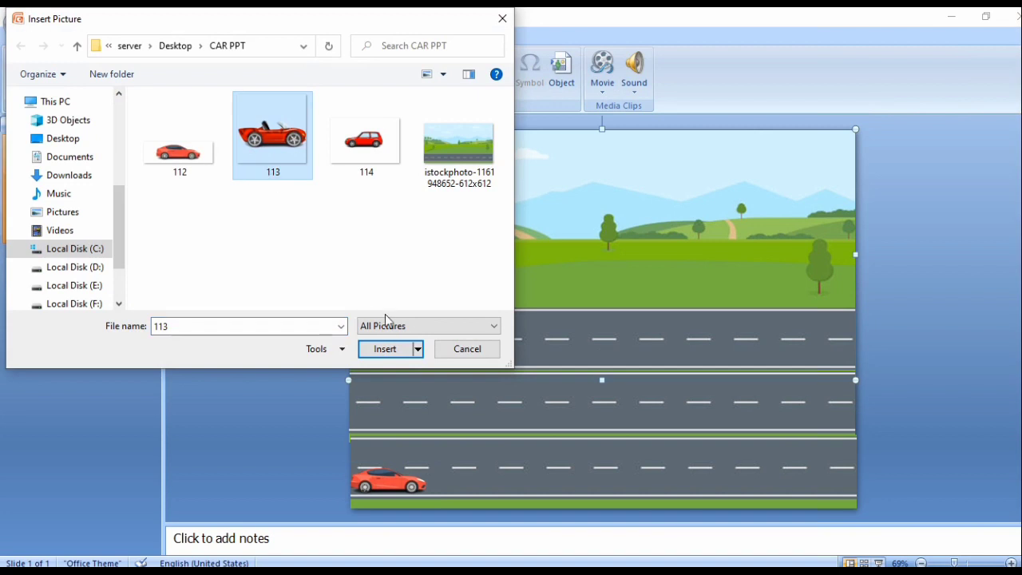
{"action": "left_click", "coordinate": [379, 352]}
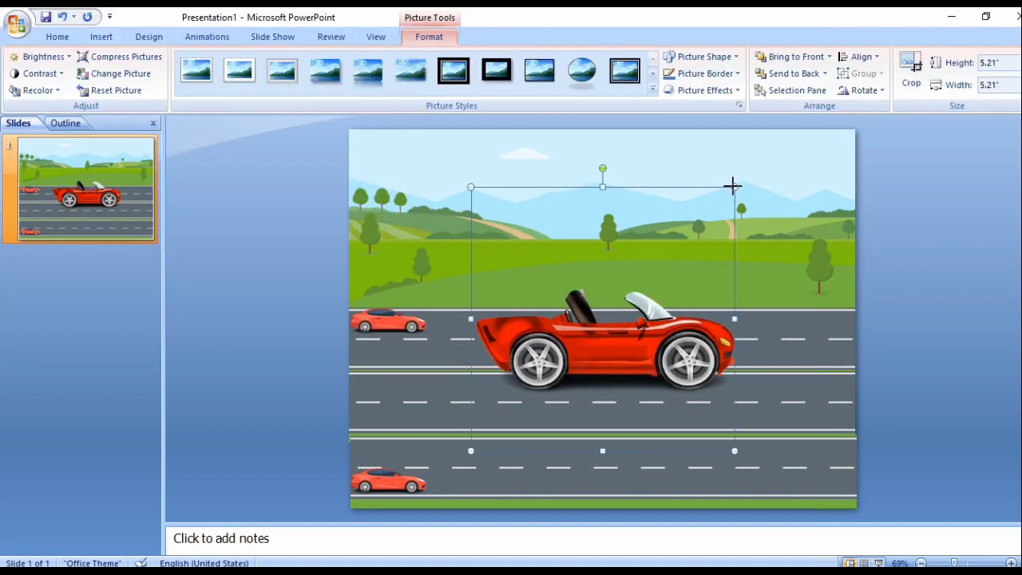
{"action": "left_click_drag", "start_coordinate": [733, 186], "coordinate": [583, 341]}
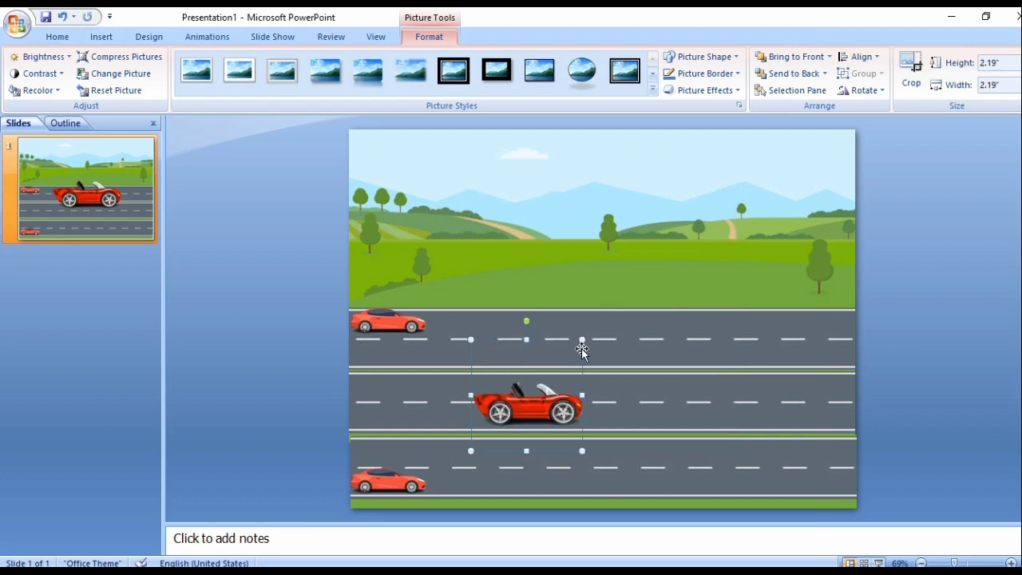
- Place the red convertible at the left end of the middle road and shrink it to about 1.69" by 1.69"
{"action": "left_click_drag", "start_coordinate": [512, 403], "coordinate": [397, 380]}
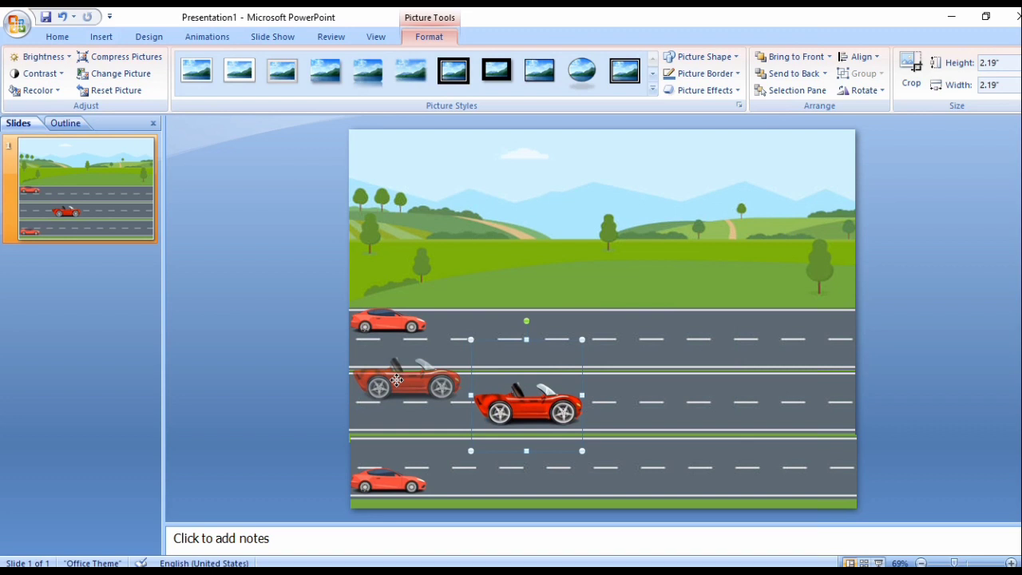
{"action": "left_click_drag", "start_coordinate": [396, 380], "coordinate": [381, 383]}
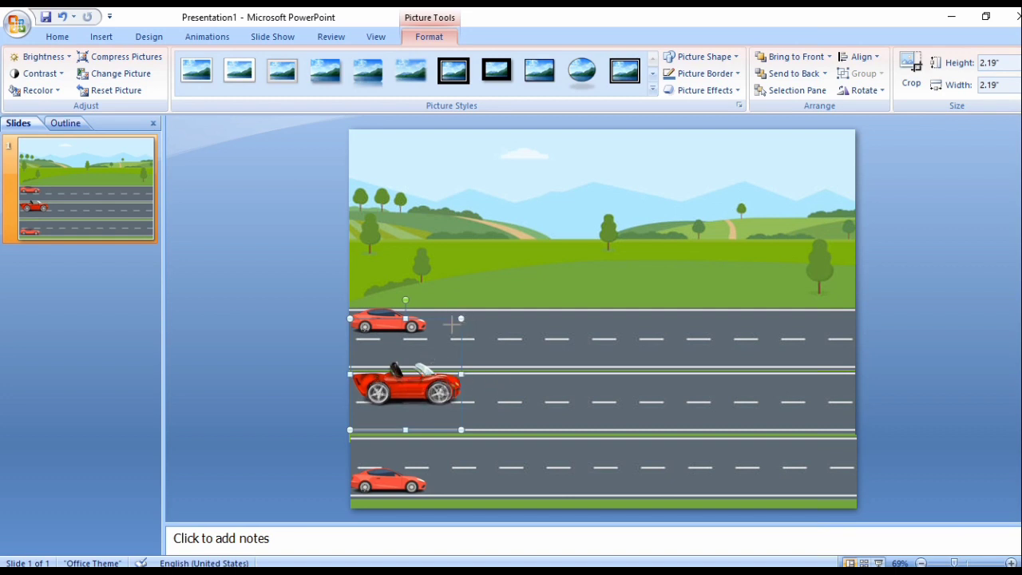
{"action": "left_click_drag", "start_coordinate": [452, 324], "coordinate": [444, 331]}
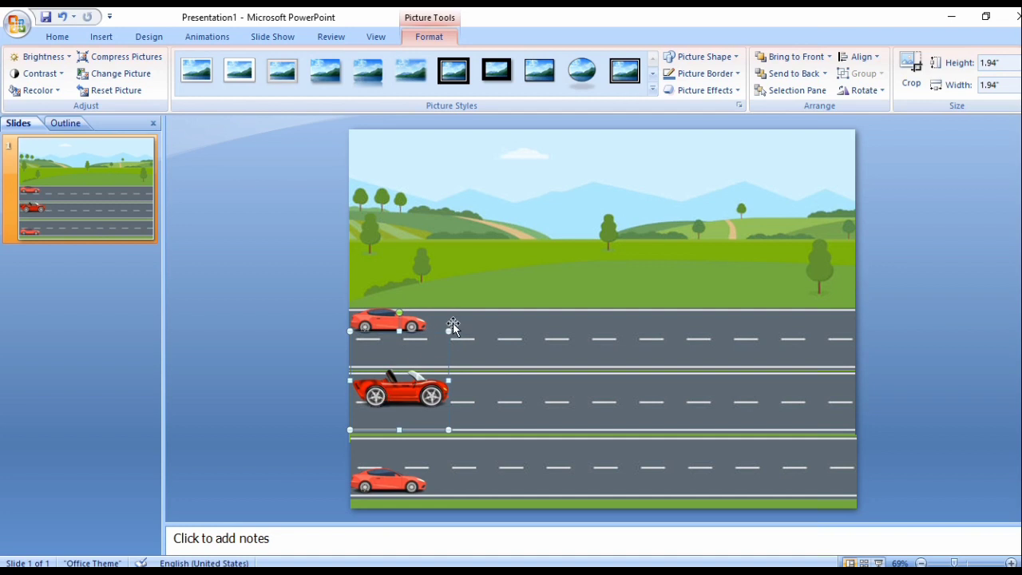
{"action": "left_click_drag", "start_coordinate": [448, 331], "coordinate": [436, 343]}
{"action": "key", "text": "Up"}
{"action": "key", "text": "Up"}
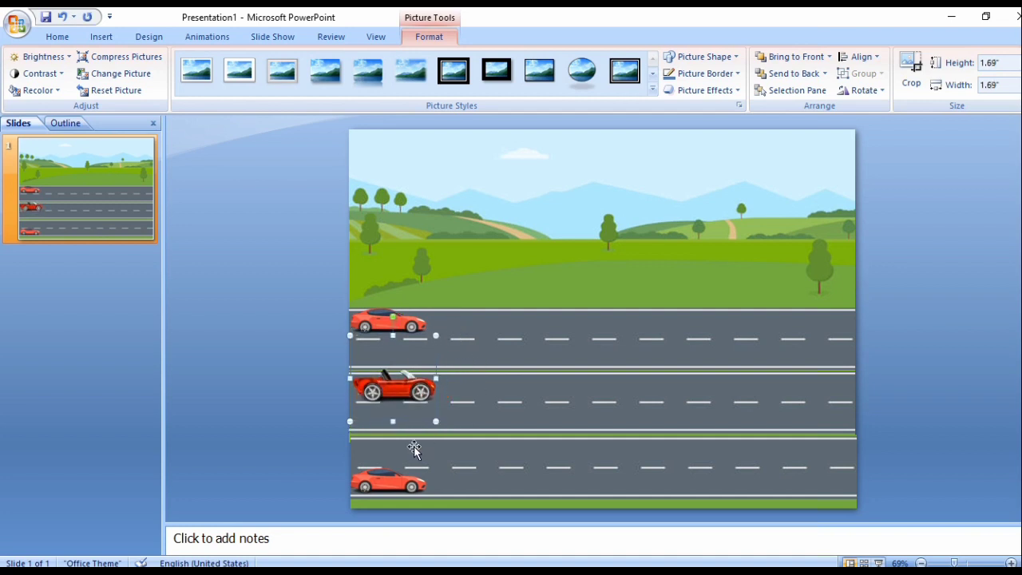
{"action": "key", "text": "Left"}
{"action": "left_click", "coordinate": [576, 413]}
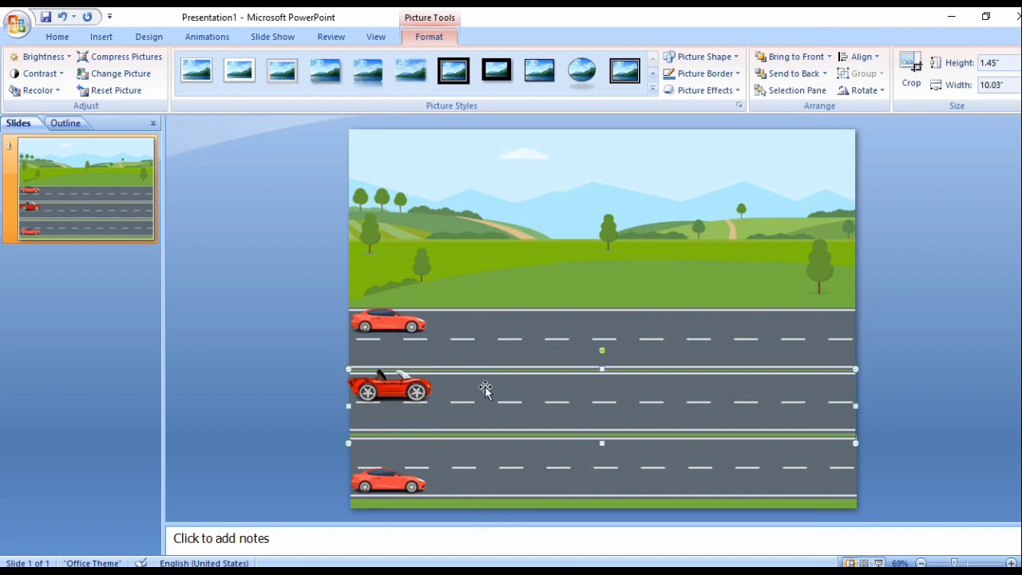
- Insert the car picture 114 from the CAR PPT folder and flip it horizontally so it faces right
{"action": "left_click", "coordinate": [101, 36]}
{"action": "left_click", "coordinate": [62, 72]}
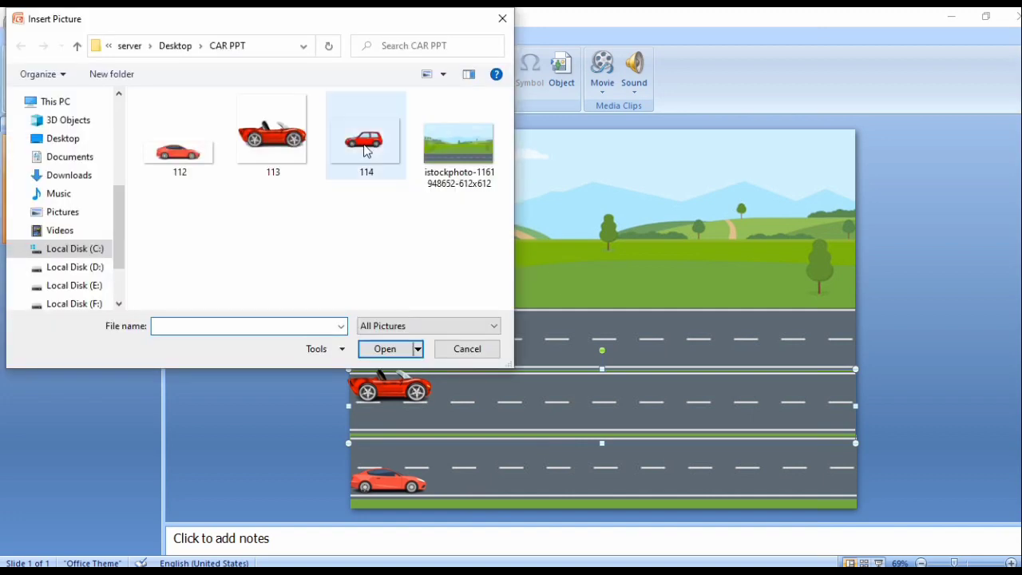
{"action": "left_click", "coordinate": [366, 135]}
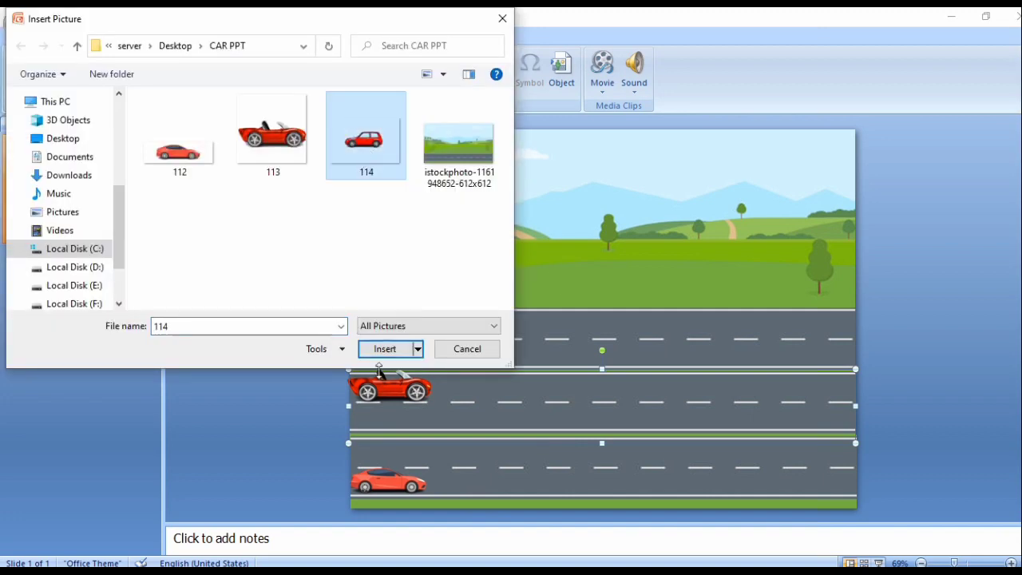
{"action": "left_click", "coordinate": [385, 348]}
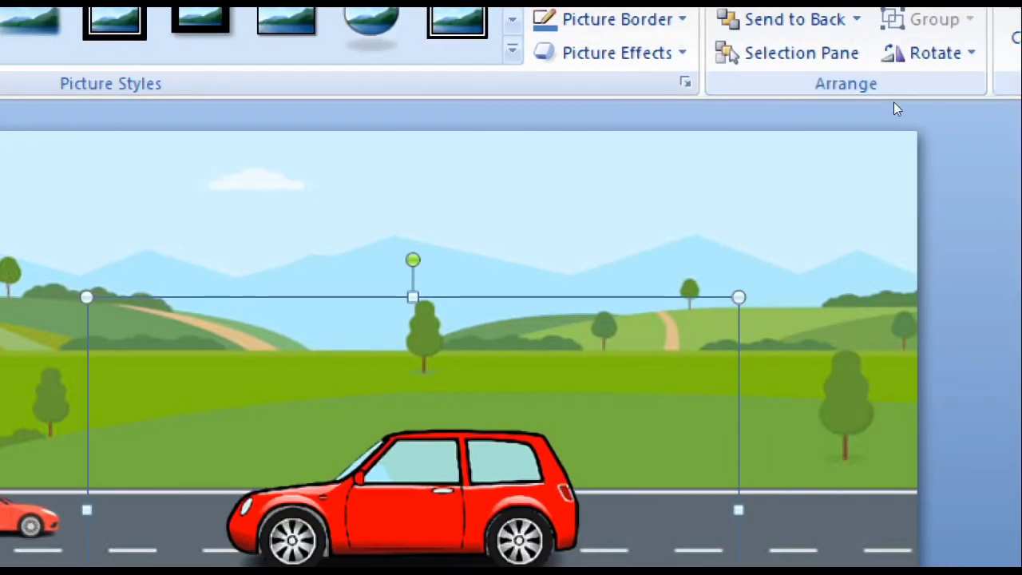
{"action": "left_click", "coordinate": [870, 90]}
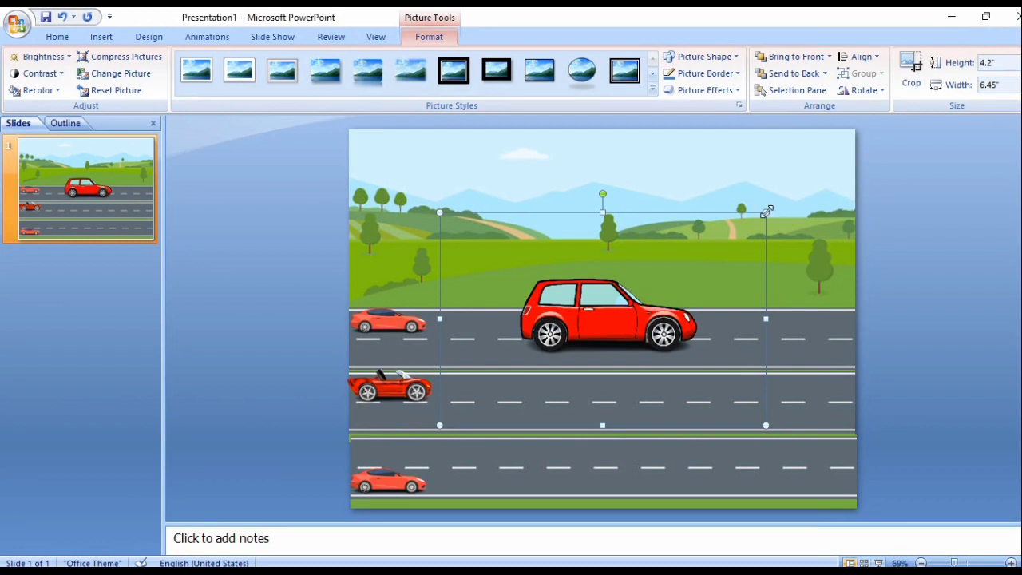
- Resize the red hatchback to about 1.58" high by 2.43" wide and place it at the bottom road's left end, above the other car
{"action": "left_click_drag", "start_coordinate": [767, 212], "coordinate": [557, 348]}
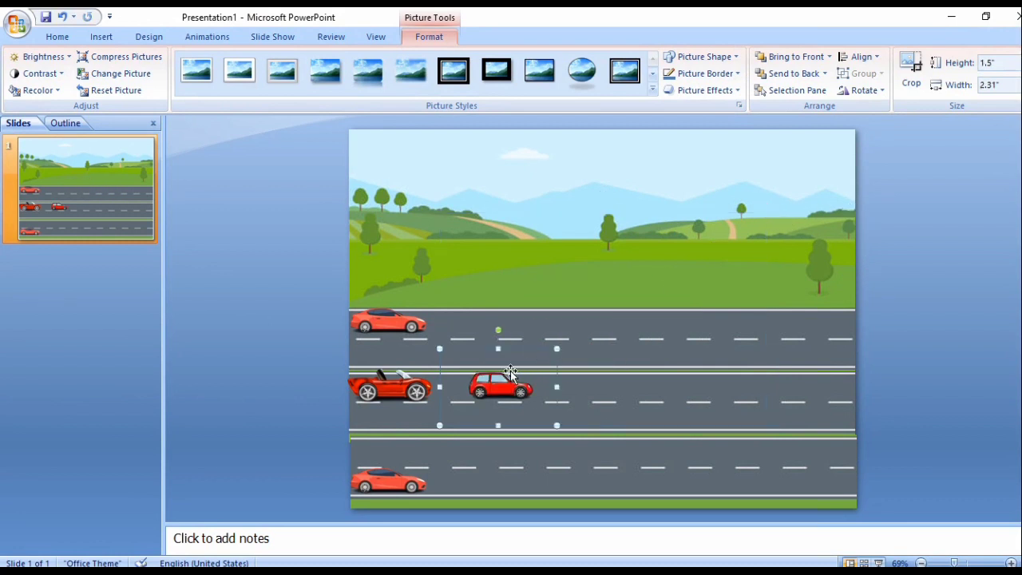
{"action": "left_click_drag", "start_coordinate": [504, 385], "coordinate": [391, 446]}
{"action": "left_click", "coordinate": [575, 438]}
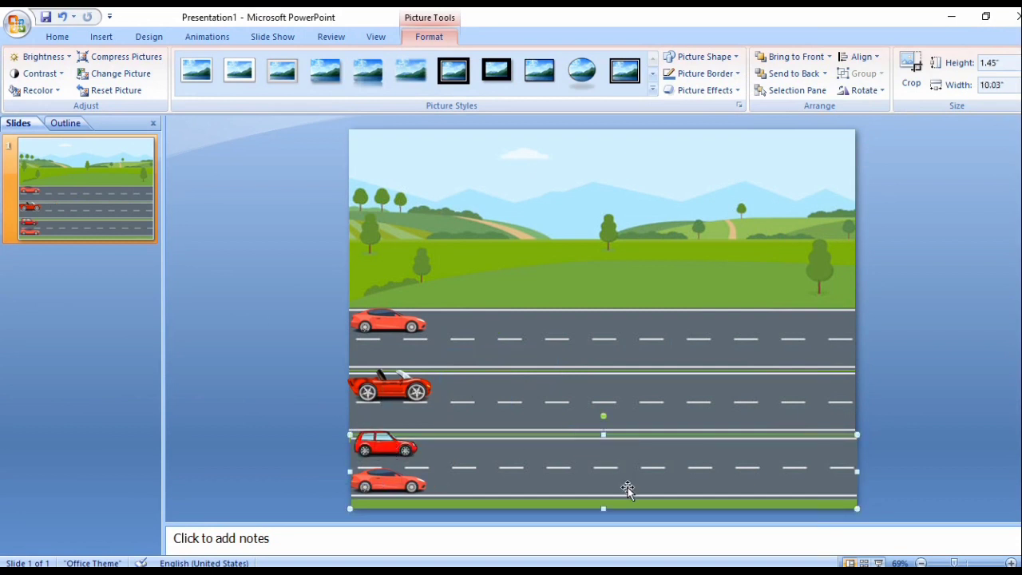
{"action": "left_click", "coordinate": [398, 444]}
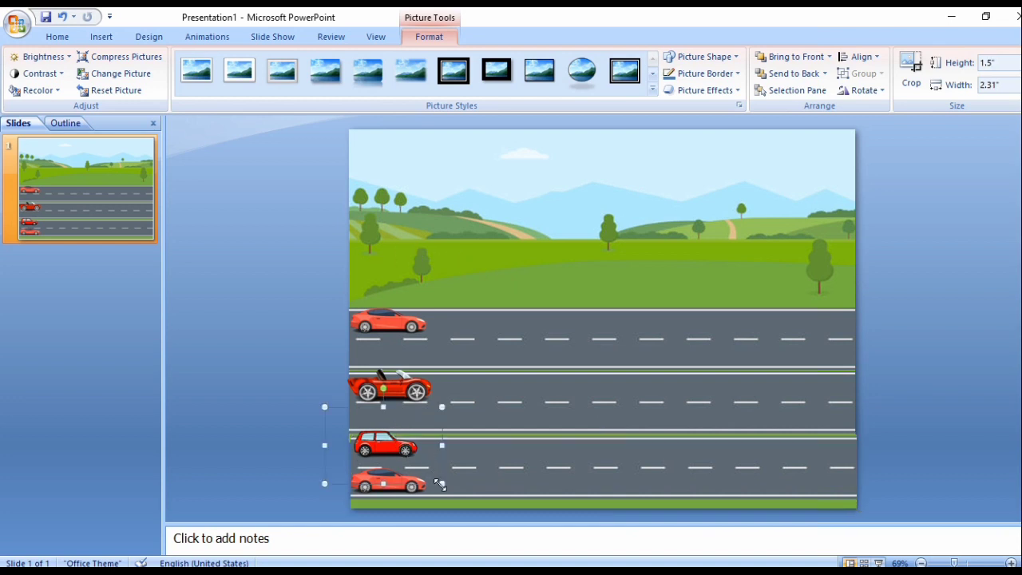
{"action": "left_click_drag", "start_coordinate": [442, 484], "coordinate": [446, 486]}
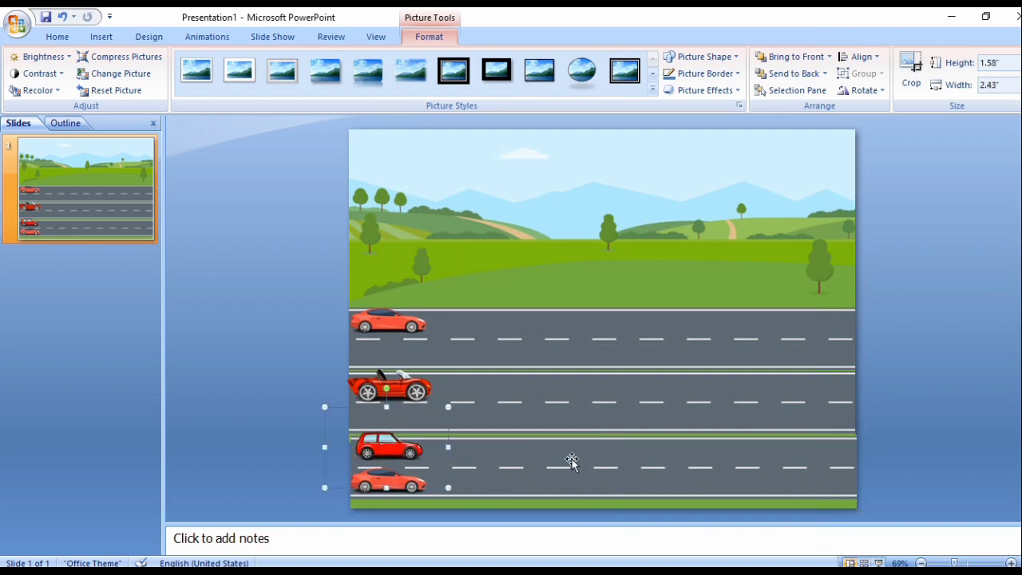
{"action": "left_click", "coordinate": [591, 455]}
{"action": "left_click", "coordinate": [377, 455]}
{"action": "left_click", "coordinate": [683, 371]}
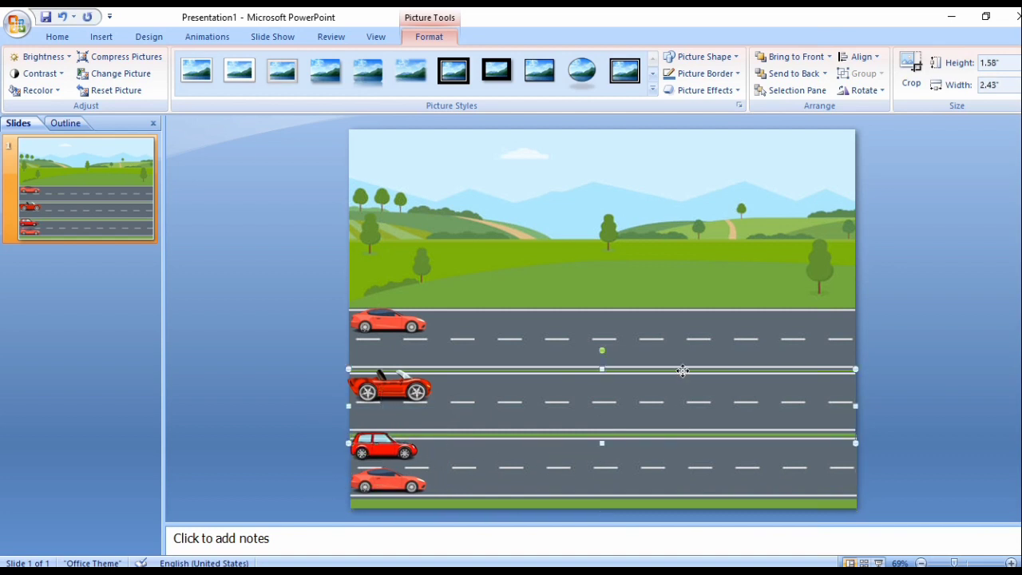
{"action": "left_click", "coordinate": [459, 236]}
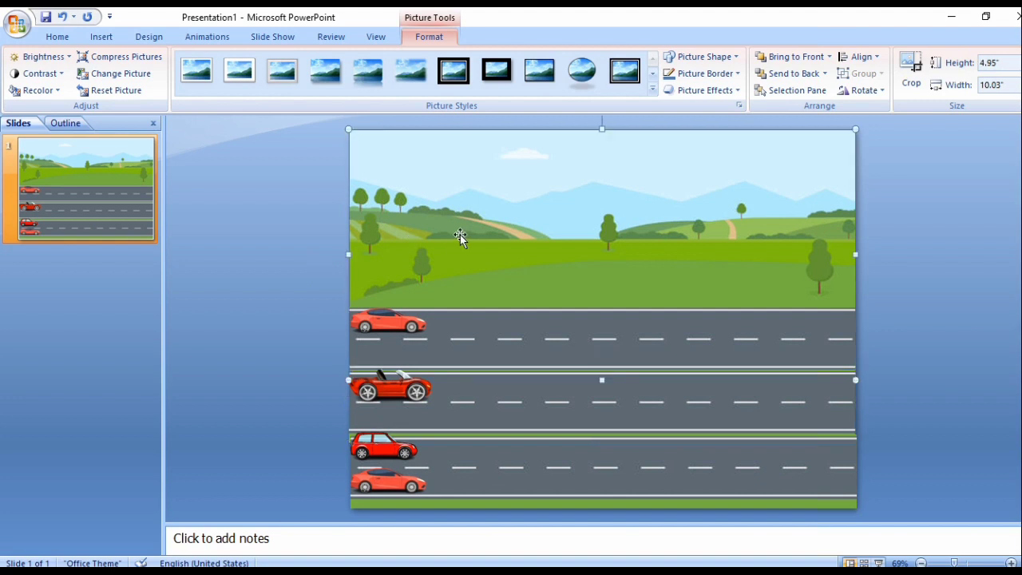
{"action": "left_click", "coordinate": [389, 323]}
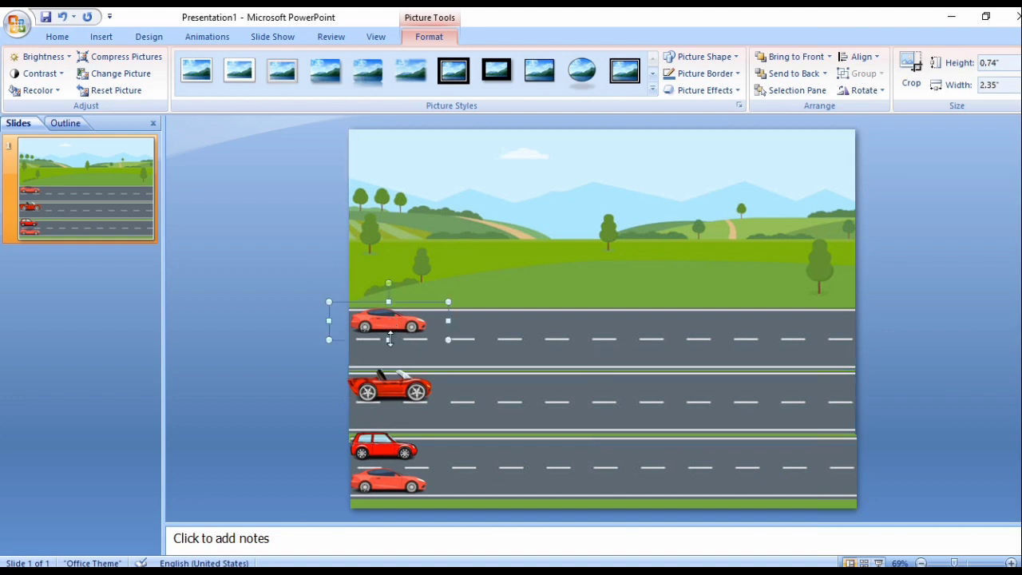
{"action": "left_click", "coordinate": [394, 388], "text": "shift"}
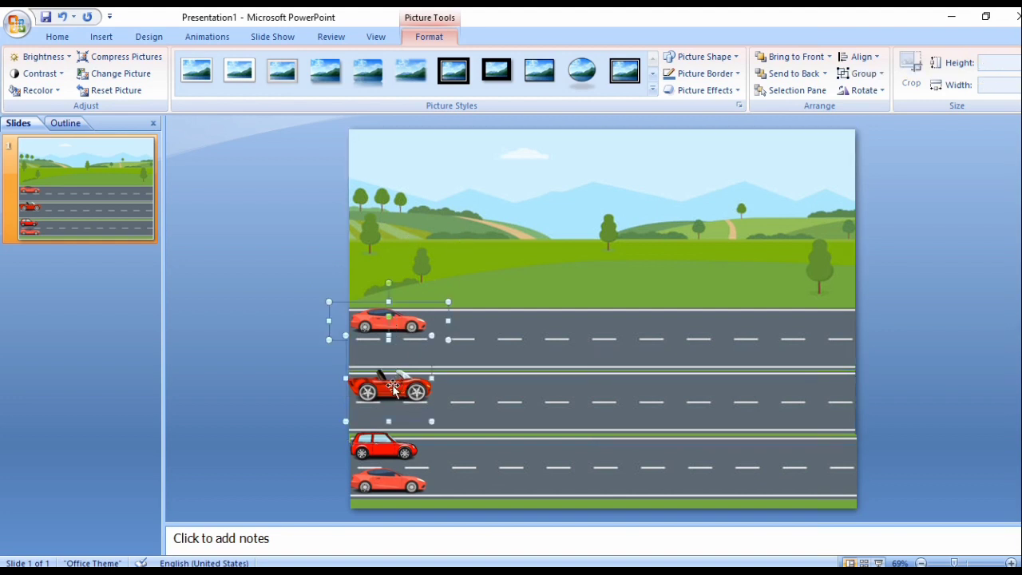
{"action": "left_click", "coordinate": [383, 449], "text": "shift"}
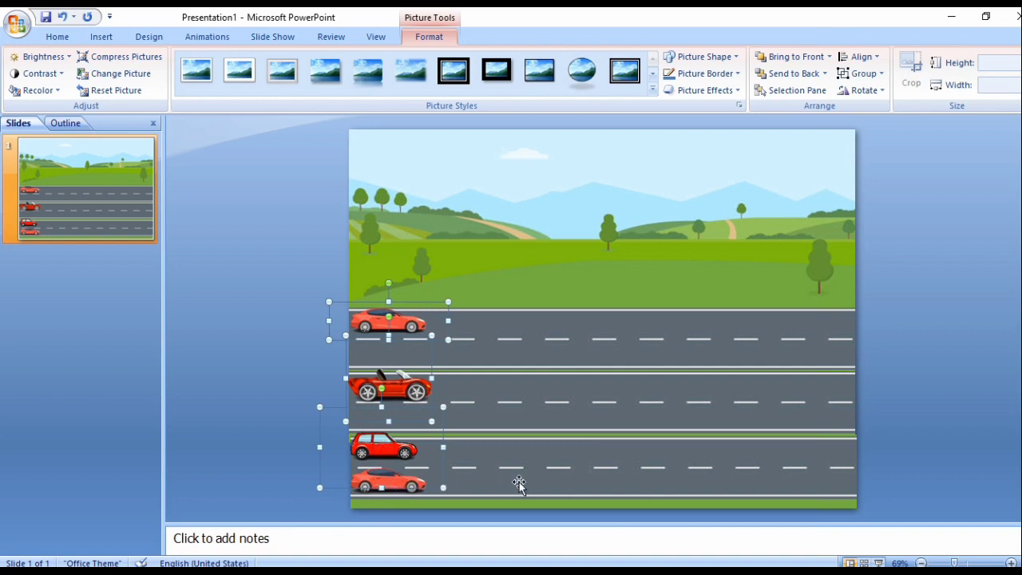
{"action": "left_click", "coordinate": [463, 487]}
- Animate all four cars together with a straight custom motion path running horizontally from the cars to beyond the slide's right edge
{"action": "left_click", "coordinate": [404, 492]}
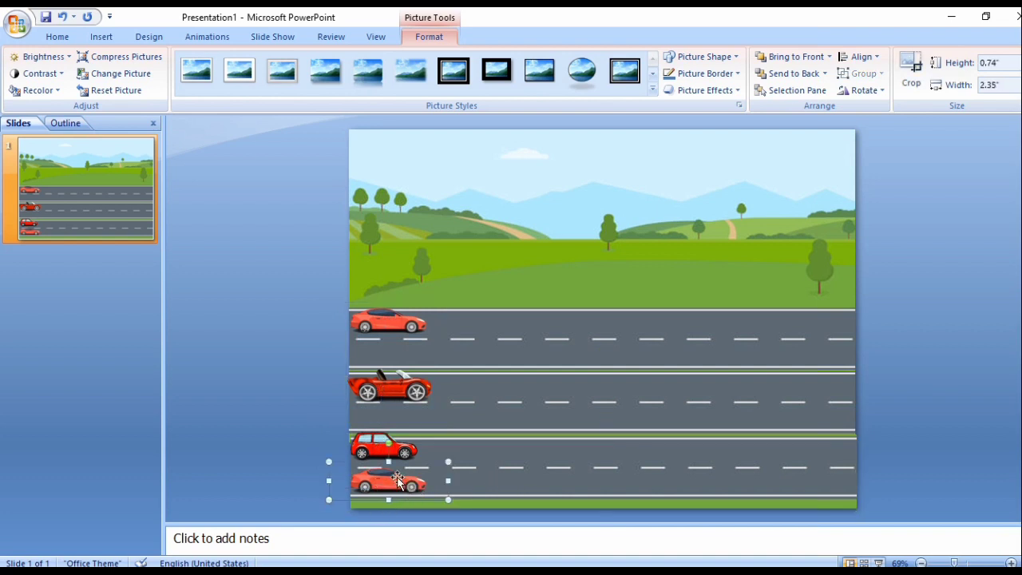
{"action": "left_click", "coordinate": [382, 429], "text": "shift"}
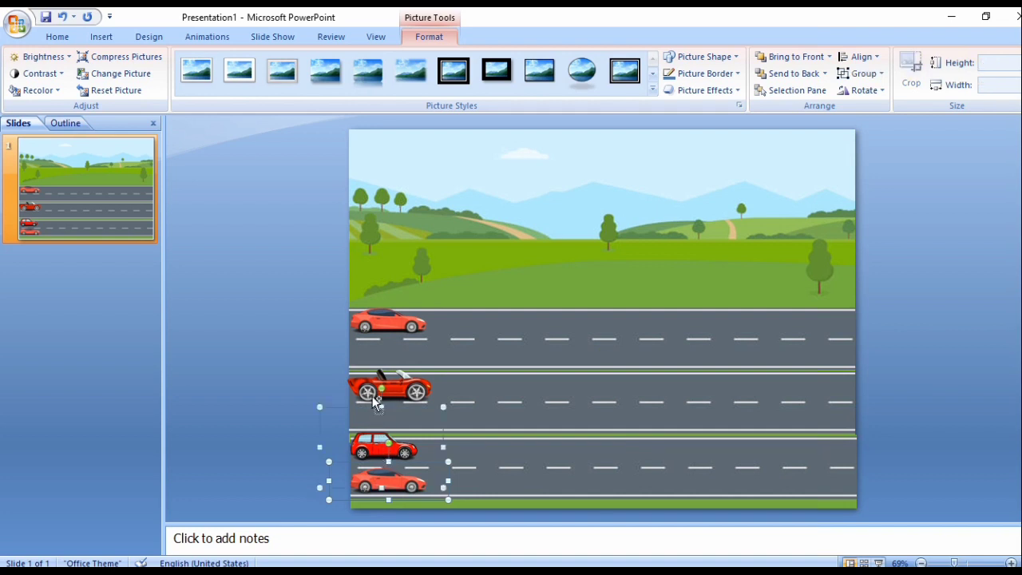
{"action": "left_click", "coordinate": [377, 351], "text": "shift"}
{"action": "left_click", "coordinate": [378, 323], "text": "shift"}
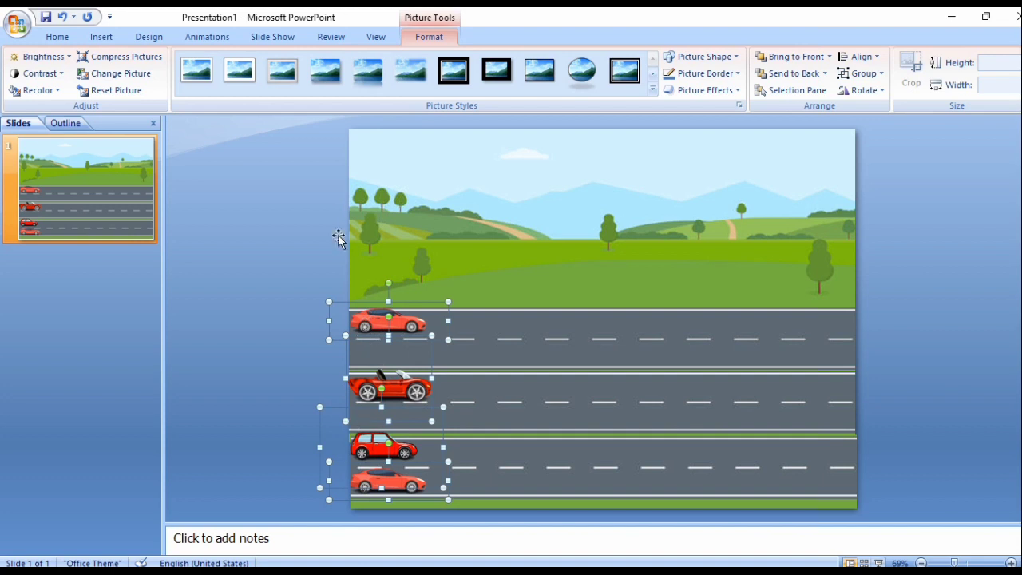
{"action": "left_click", "coordinate": [210, 38]}
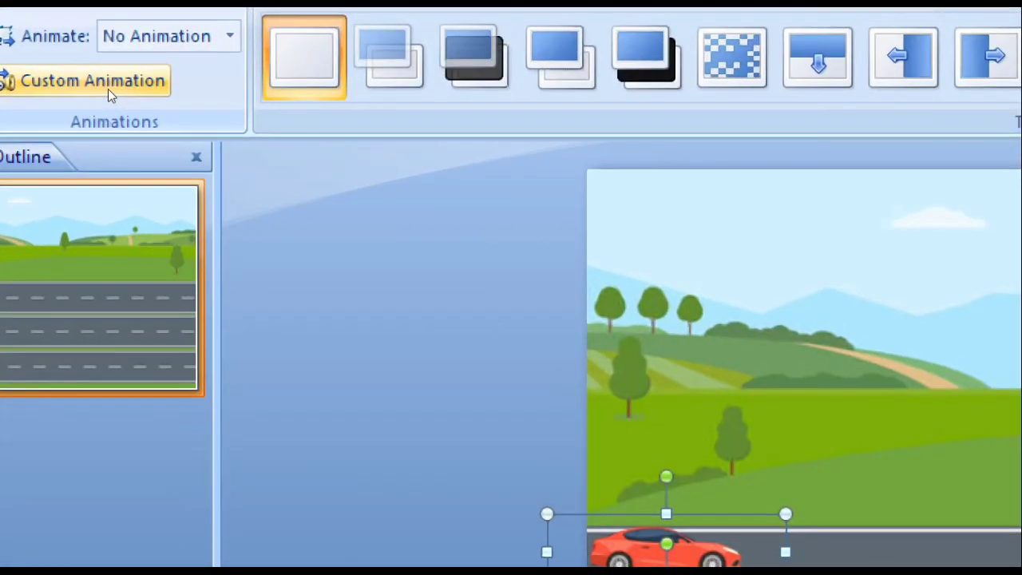
{"action": "left_click", "coordinate": [108, 88]}
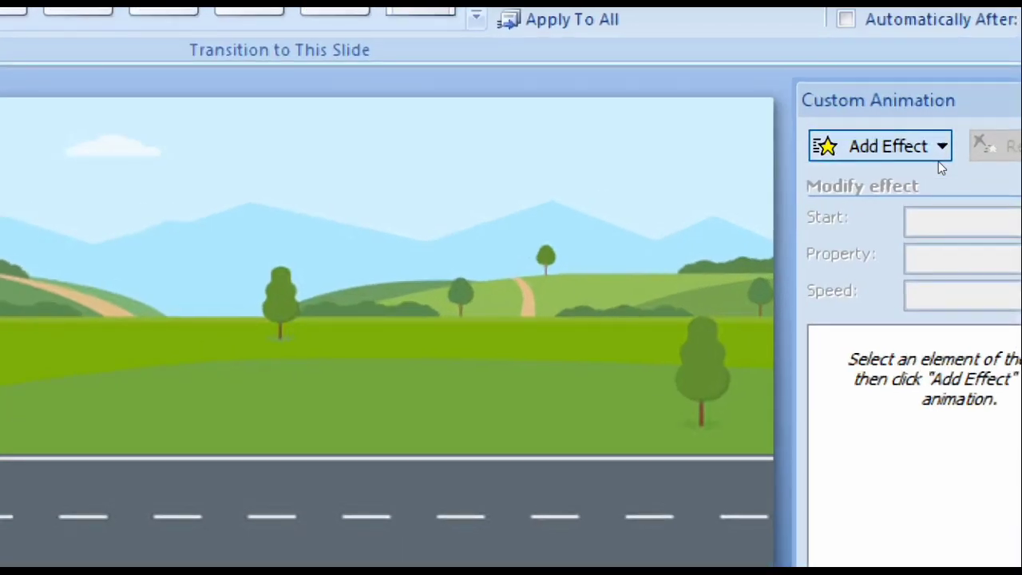
{"action": "left_click", "coordinate": [939, 160]}
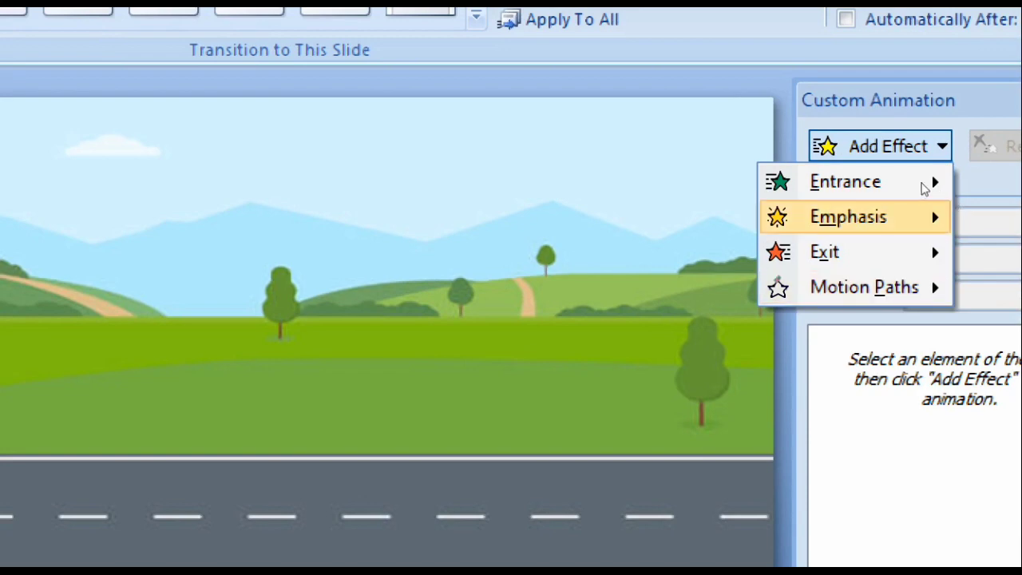
{"action": "mouse_move", "coordinate": [862, 288]}
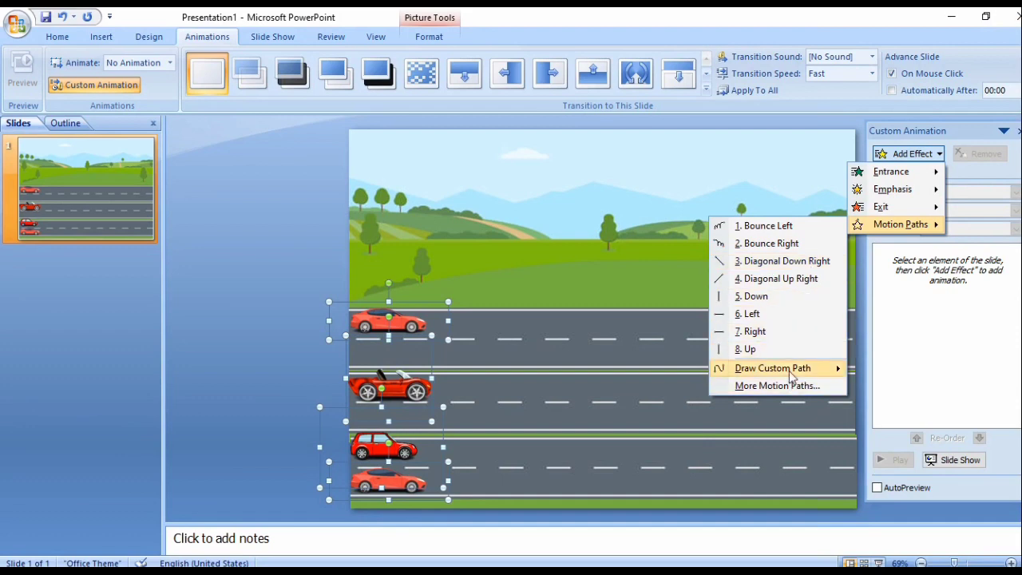
{"action": "mouse_move", "coordinate": [792, 368]}
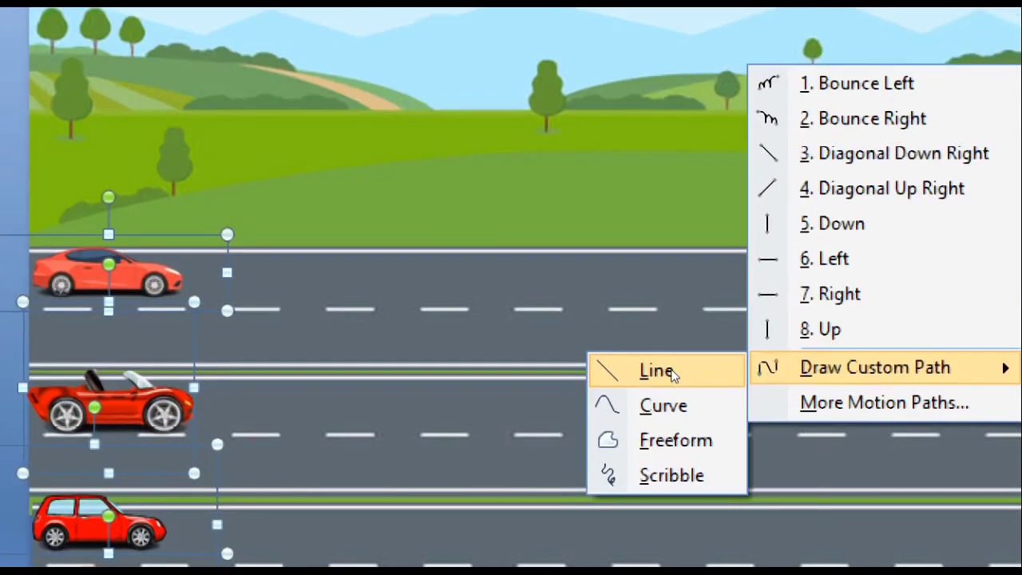
{"action": "left_click", "coordinate": [671, 373]}
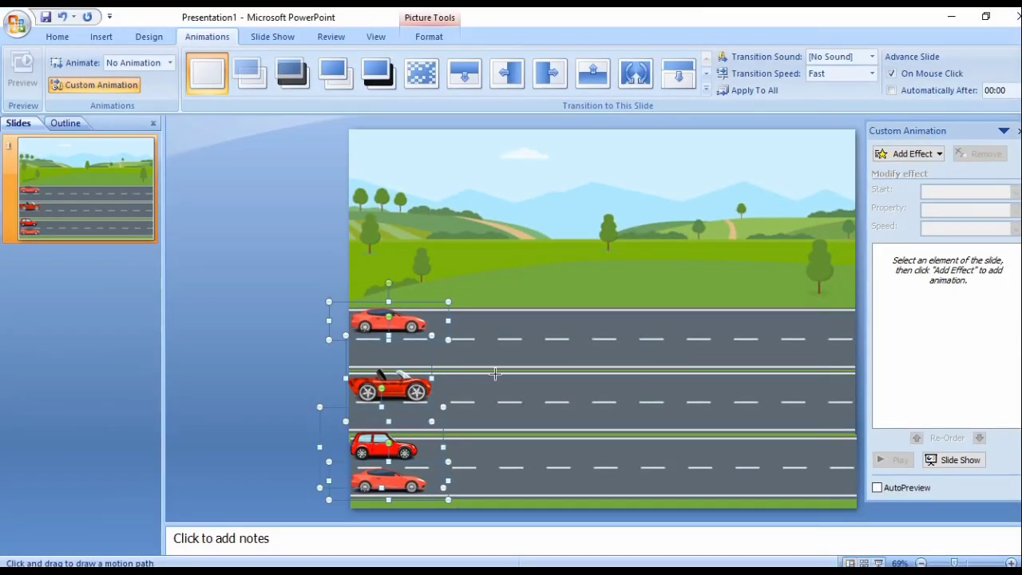
{"action": "left_click_drag", "start_coordinate": [477, 377], "coordinate": [1012, 390]}
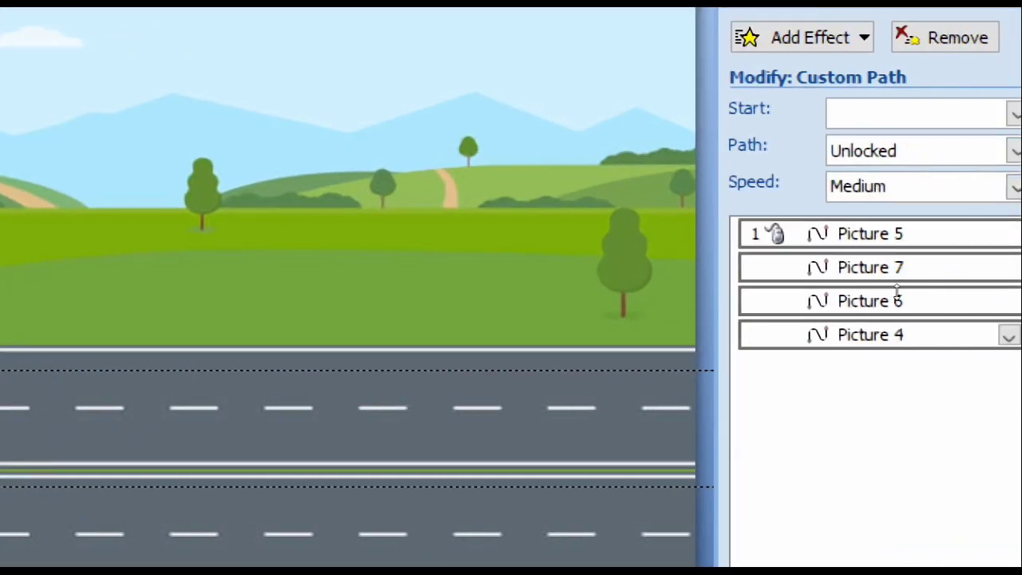
{"action": "left_click", "coordinate": [905, 268]}
{"action": "left_click", "coordinate": [906, 292]}
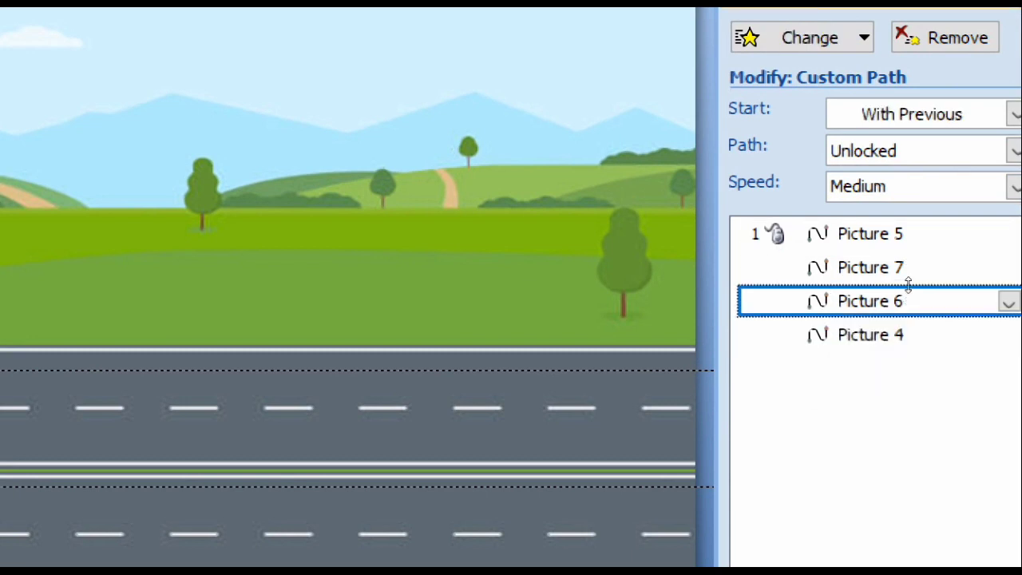
{"action": "key", "text": "Down"}
{"action": "key", "text": "Up"}
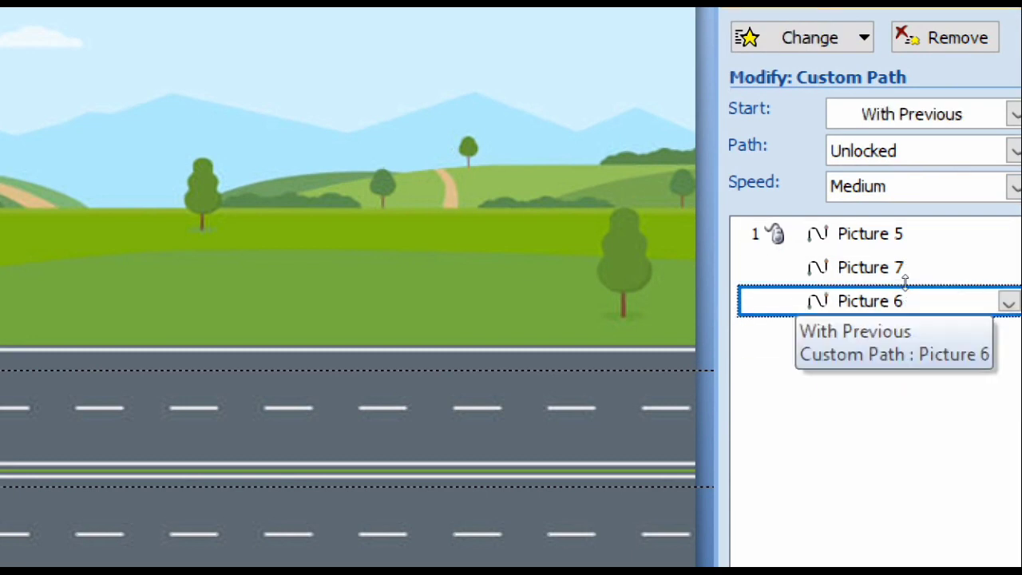
{"action": "left_click", "coordinate": [906, 268]}
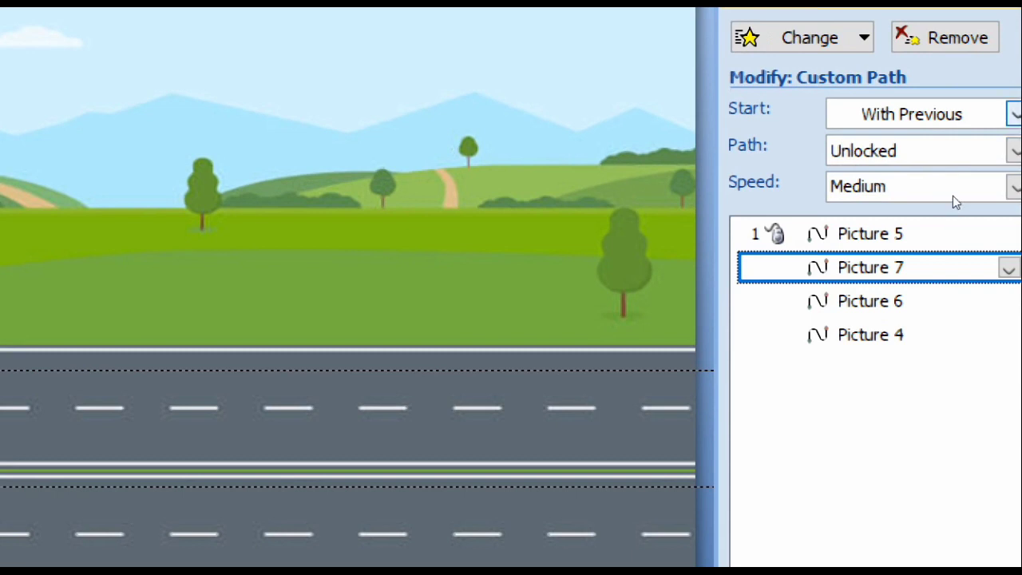
{"action": "left_click", "coordinate": [952, 236]}
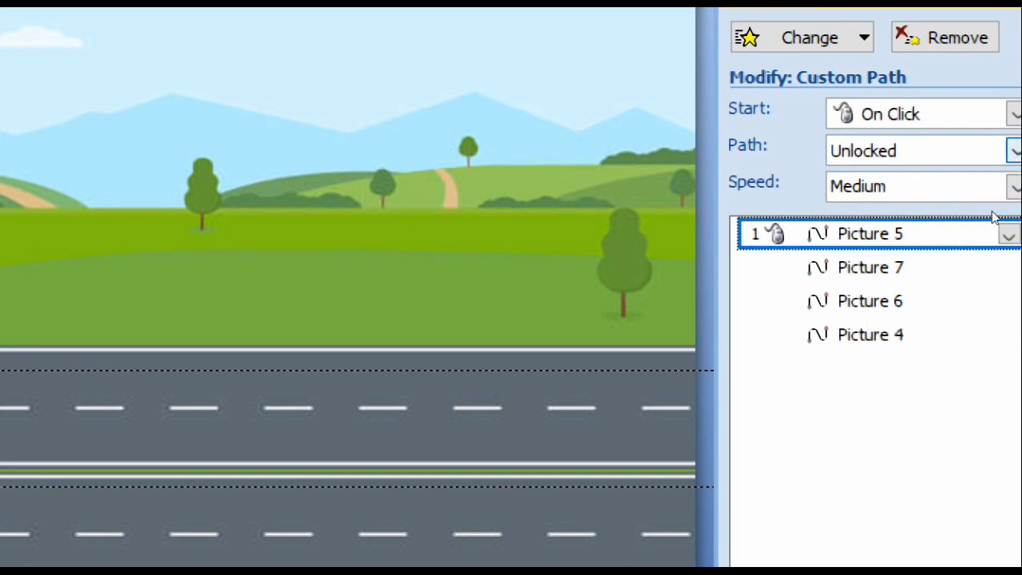
- Set the speed of Picture 7's custom path animation to Very Slow
{"action": "left_click", "coordinate": [973, 272]}
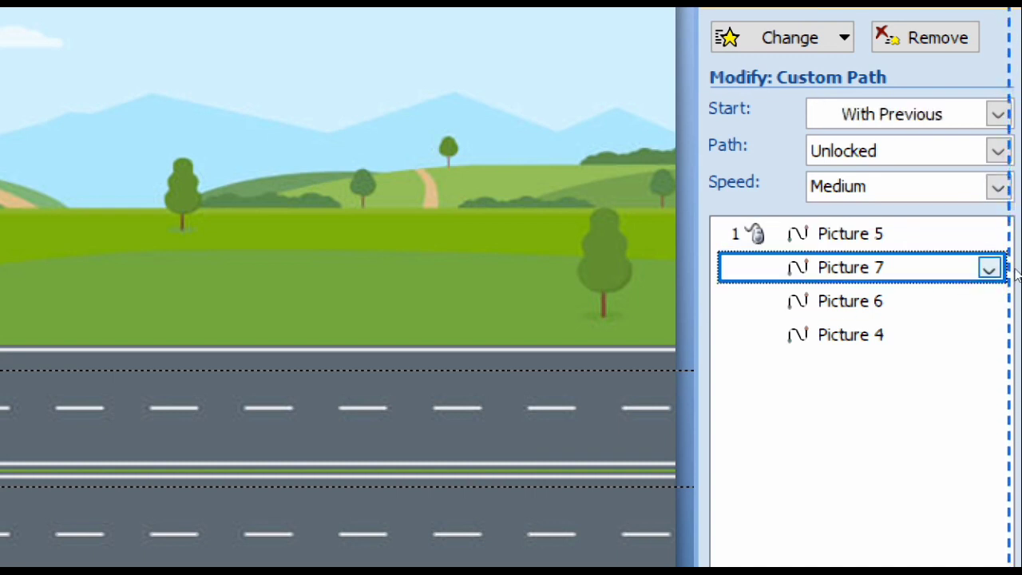
{"action": "left_click", "coordinate": [990, 269]}
{"action": "left_click", "coordinate": [1008, 266]}
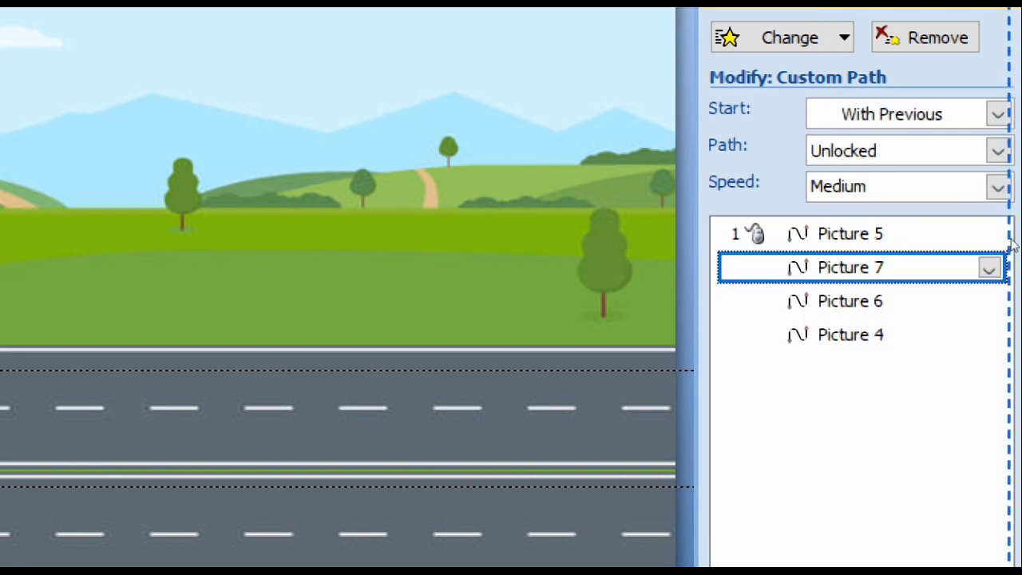
{"action": "left_click", "coordinate": [998, 186]}
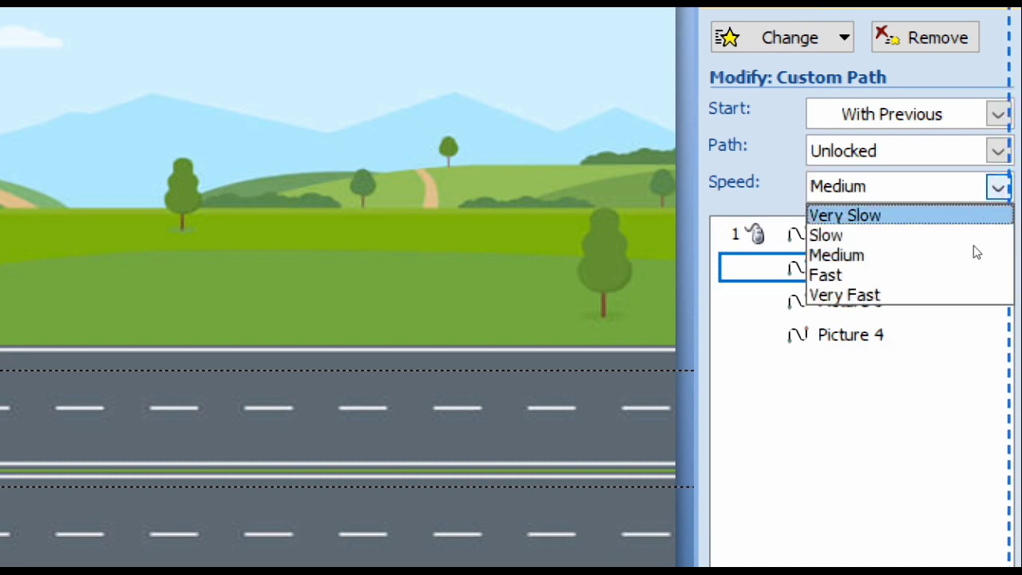
{"action": "key", "text": "Return"}
- Set the speed of Picture 6's custom path animation to Slow
{"action": "left_click", "coordinate": [962, 295]}
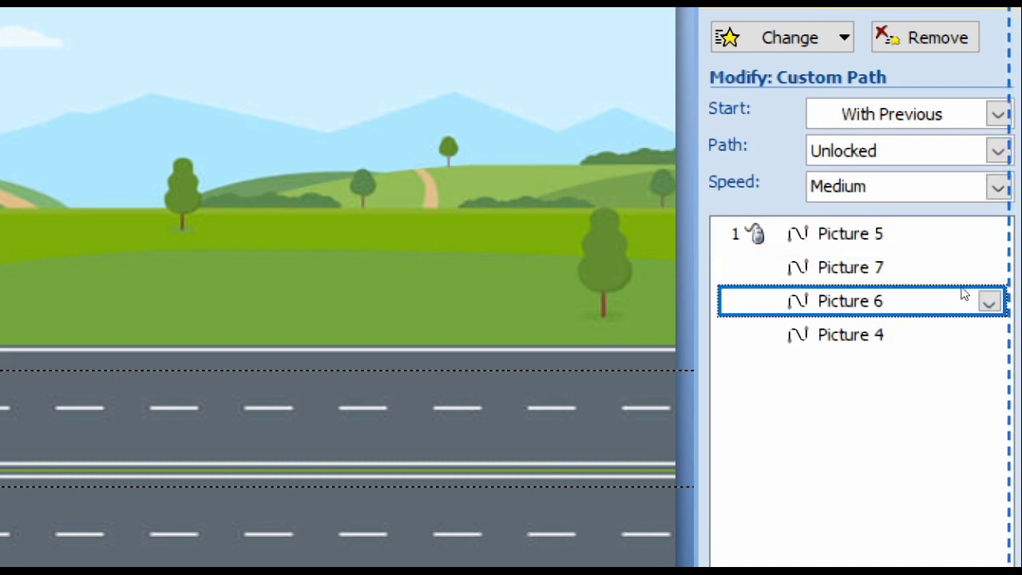
{"action": "left_click", "coordinate": [998, 186]}
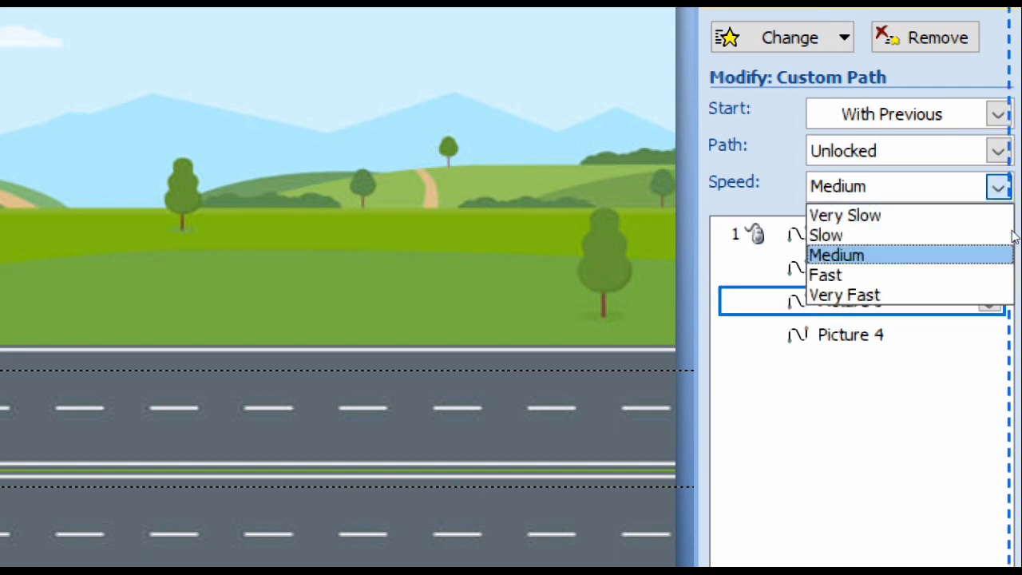
{"action": "key", "text": "Up"}
{"action": "key", "text": "Up"}
{"action": "key", "text": "Down"}
{"action": "key", "text": "Return"}
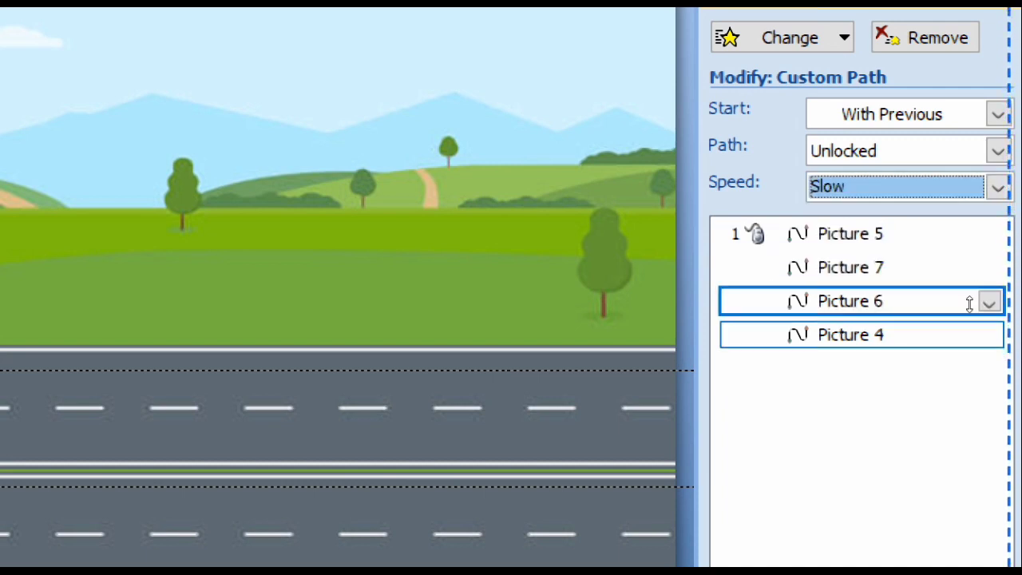
- Set the speed of Picture 4's custom path animation to Very Slow
{"action": "left_click", "coordinate": [966, 335]}
{"action": "left_click", "coordinate": [999, 186]}
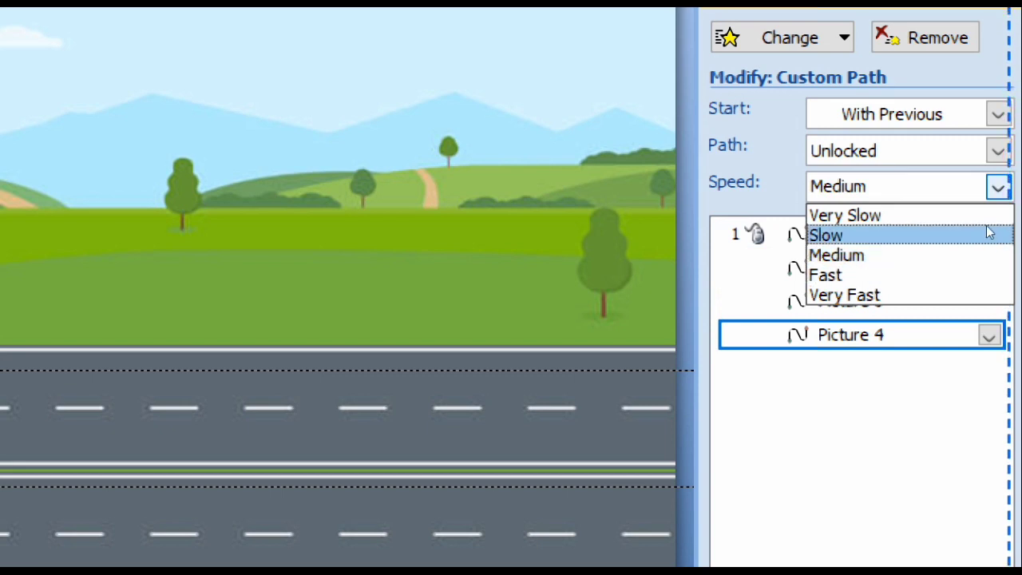
{"action": "key", "text": "Up"}
{"action": "key", "text": "Return"}
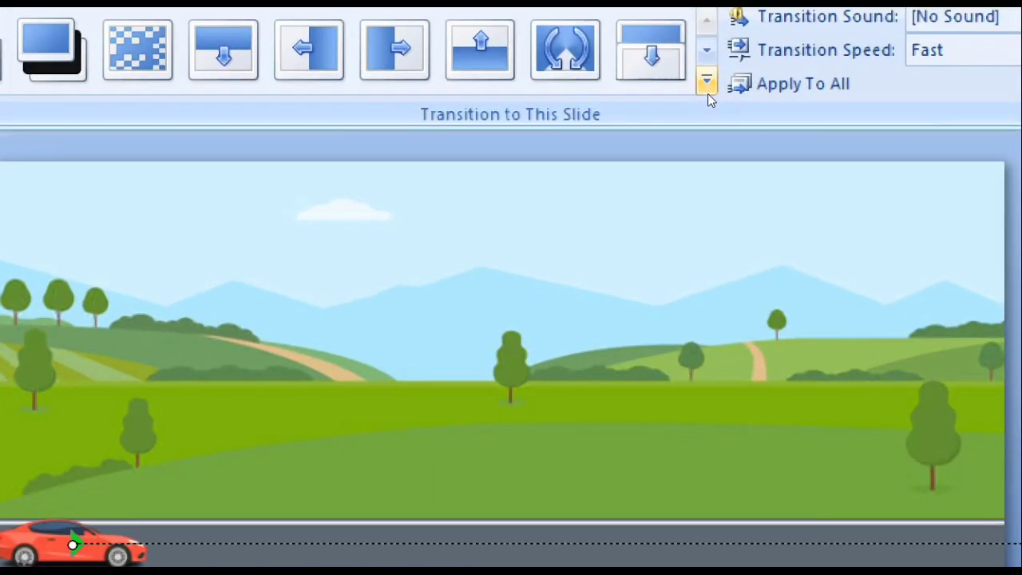
- Apply the Checkerboard Across transition from the Stripes and Bars group to the slide and set its transition speed to Slow
{"action": "left_click", "coordinate": [707, 92]}
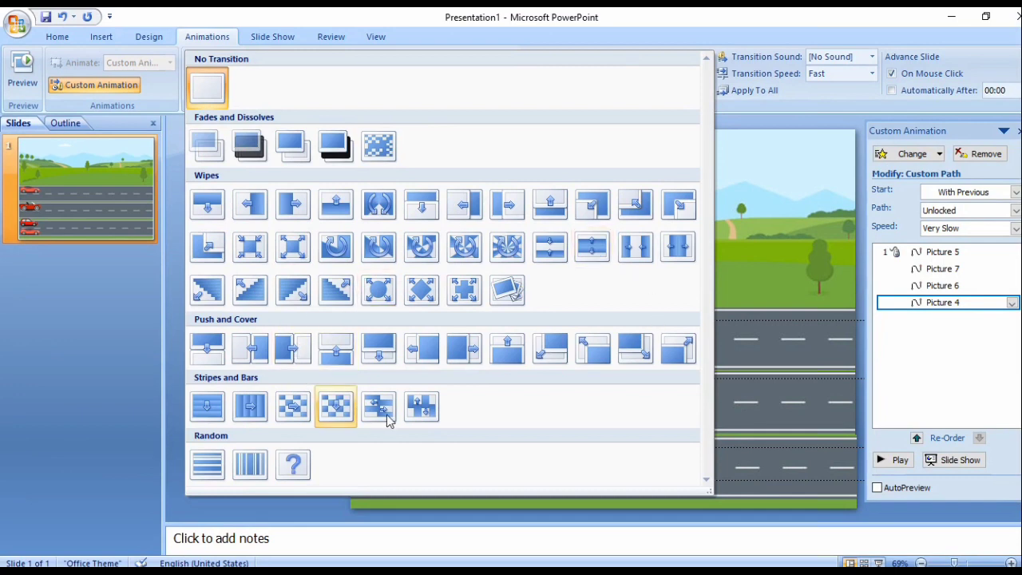
{"action": "left_click", "coordinate": [292, 408]}
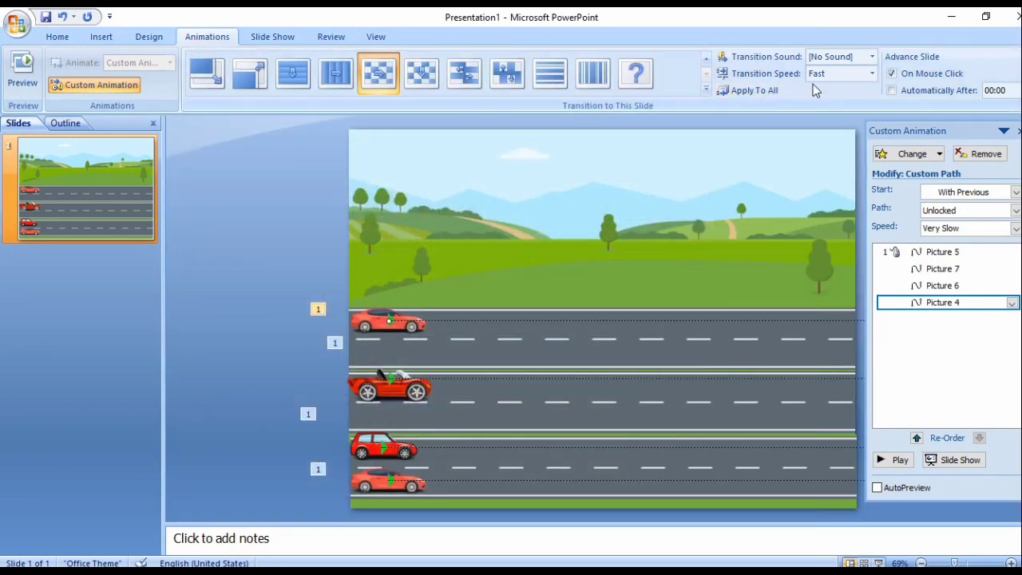
{"action": "left_click", "coordinate": [873, 74]}
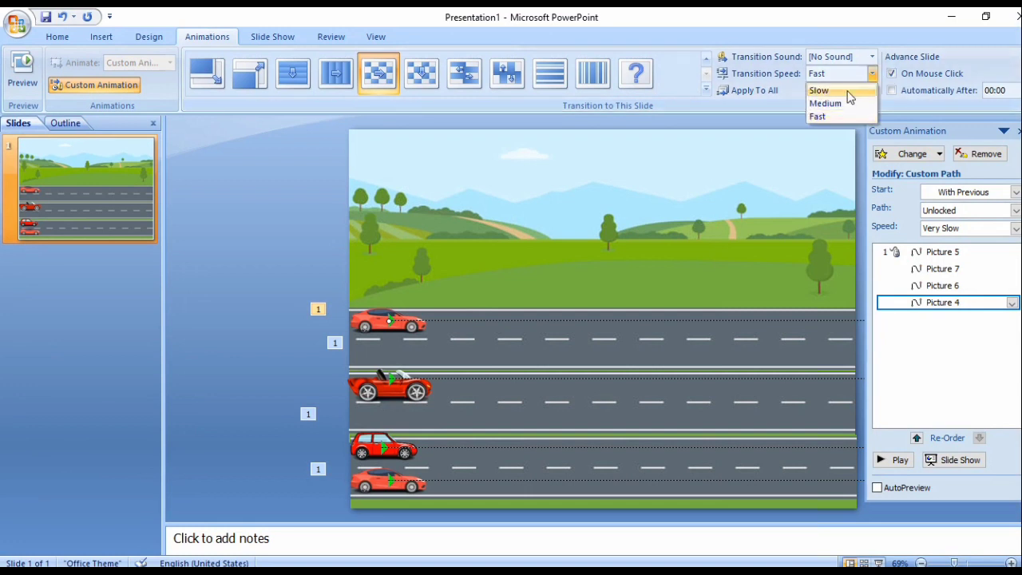
{"action": "left_click", "coordinate": [847, 91]}
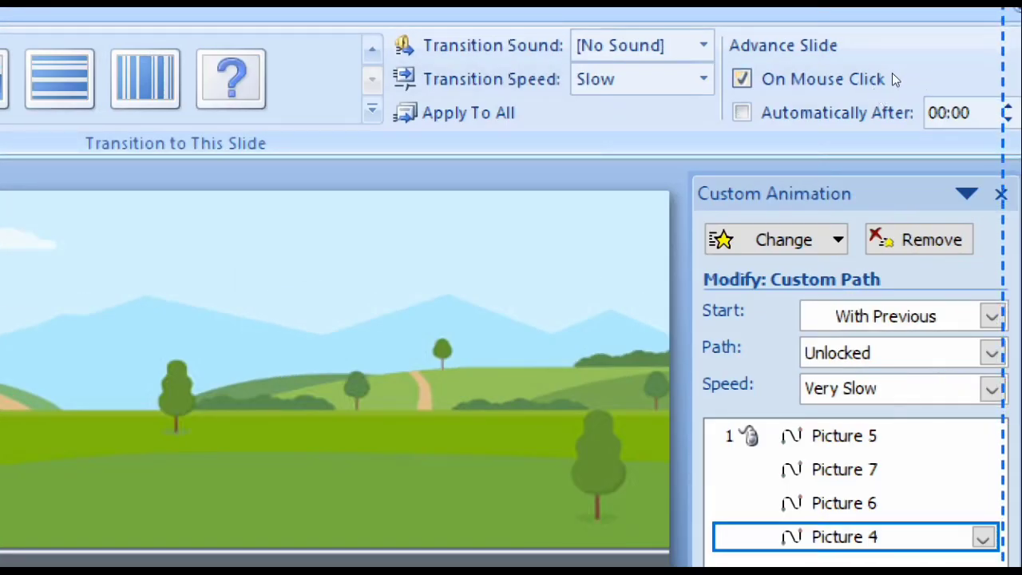
- Turn off advancing the slide on mouse click and make it advance automatically after 00:03
{"action": "left_click", "coordinate": [892, 72]}
{"action": "left_click", "coordinate": [894, 91]}
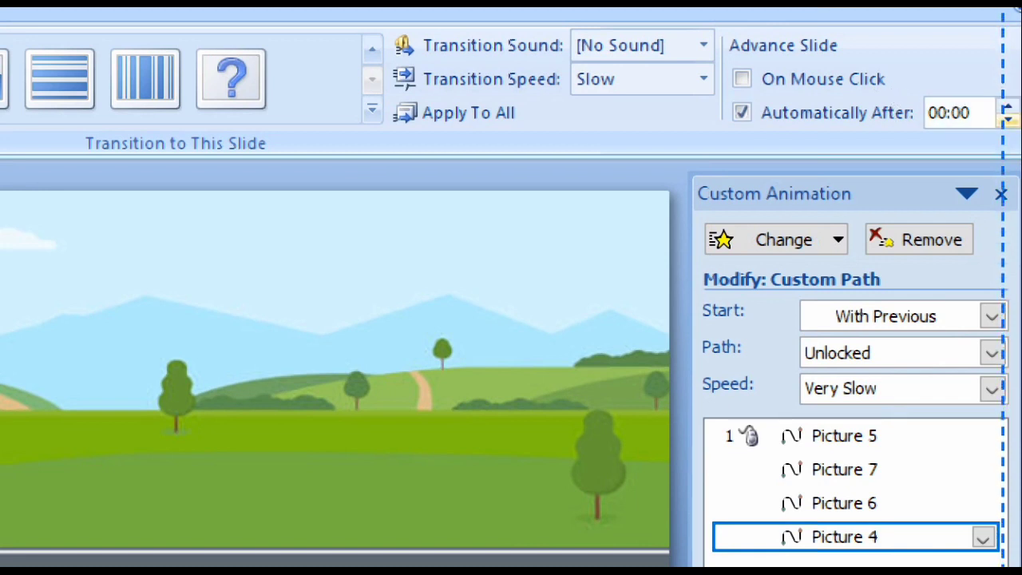
{"action": "left_click", "coordinate": [1007, 106]}
{"action": "left_click", "coordinate": [1008, 106]}
{"action": "left_click", "coordinate": [1008, 106]}
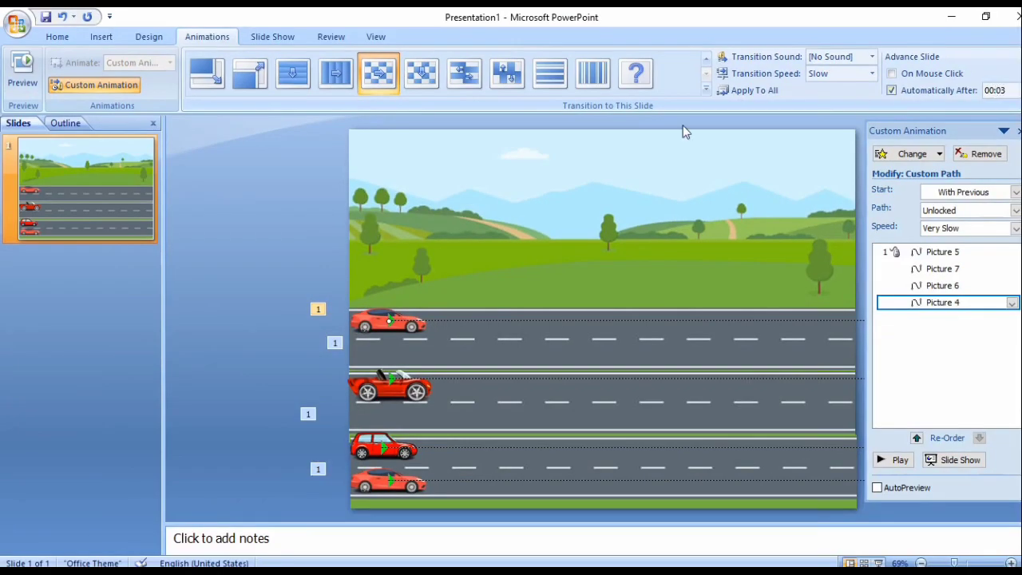
- Run the slide show from the beginning and play the cars' animation through to the end
{"action": "key", "text": "F5"}
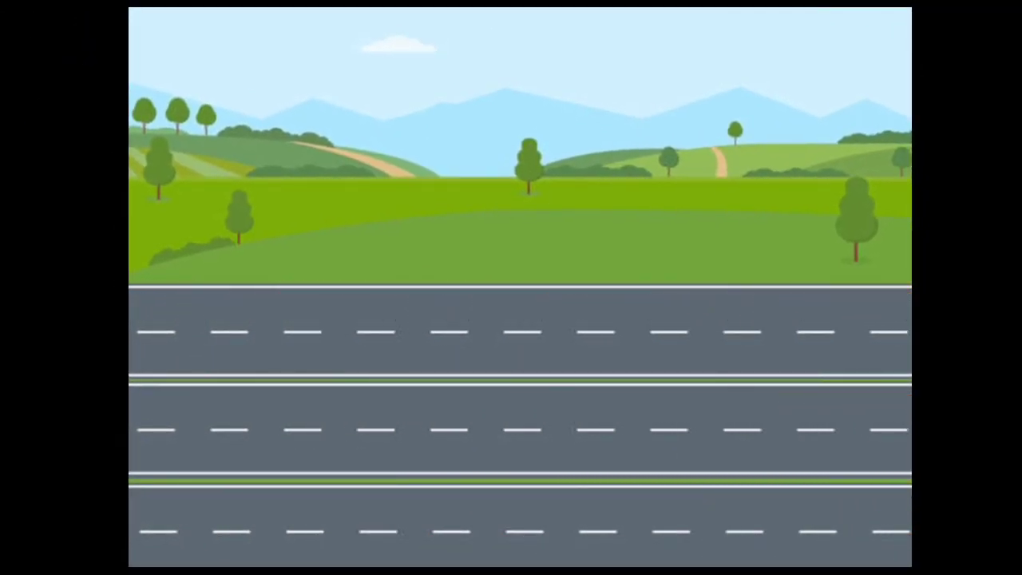
{"action": "key", "text": "space"}
{"action": "left_click", "coordinate": [600, 171]}
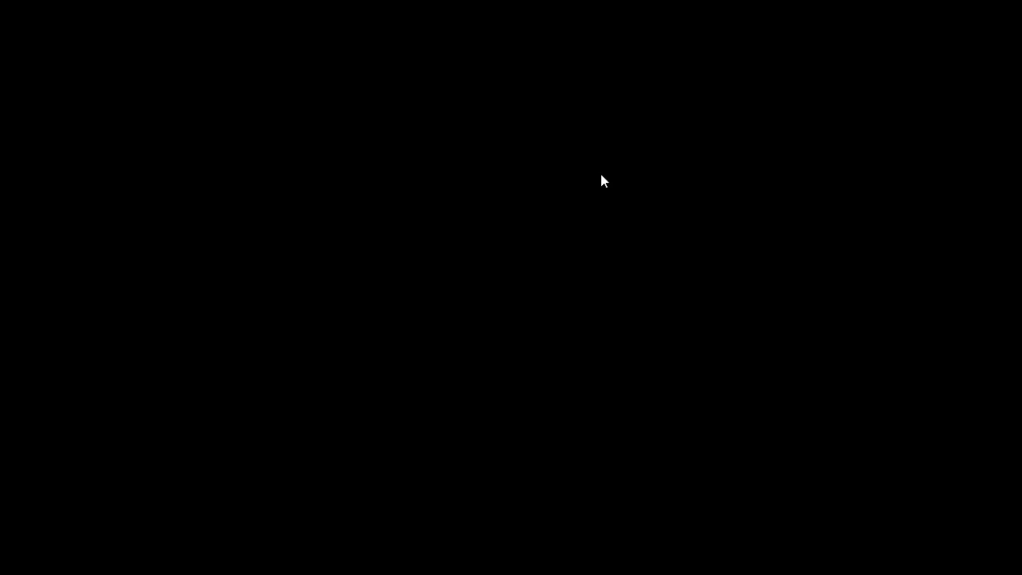